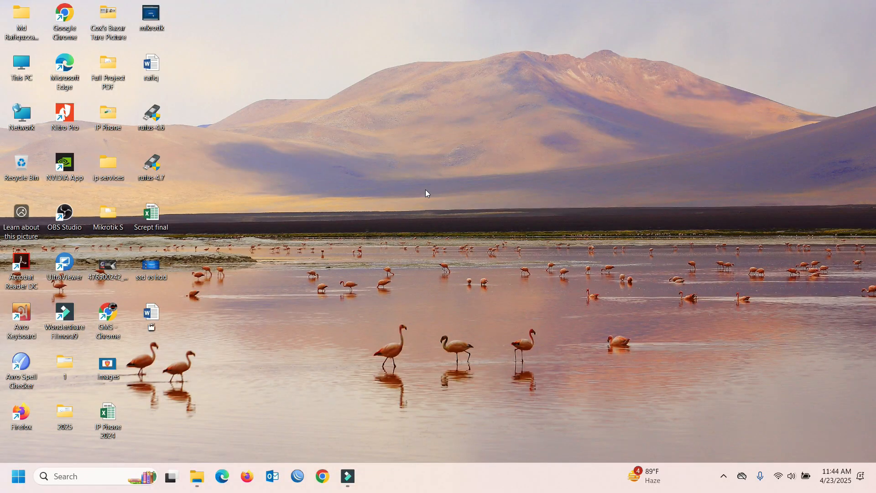
- Refresh the desktop three times from its right-click menu
right_click(426, 189)
left_click(445, 195)
right_click(446, 195)
left_click(470, 231)
right_click(470, 231)
left_click(510, 261)
- Find and open Control Panel through Windows search, maximize it, and view items as Large icons
left_click(100, 479)
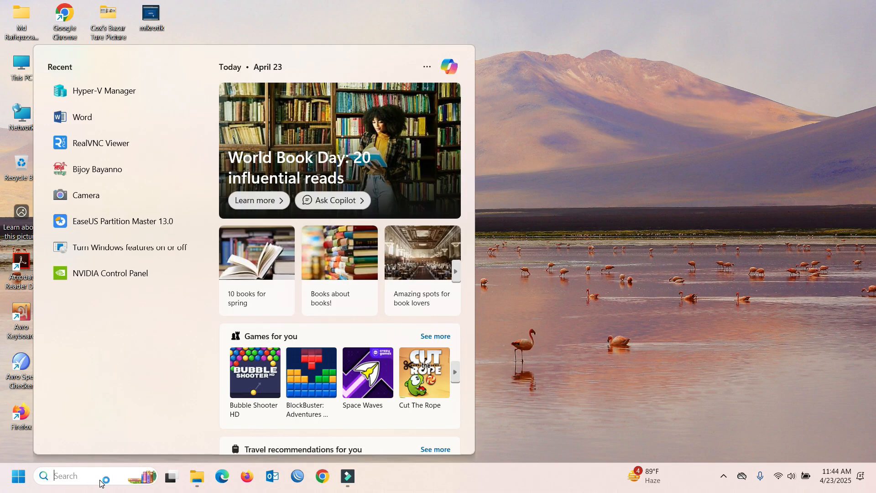
type("contr")
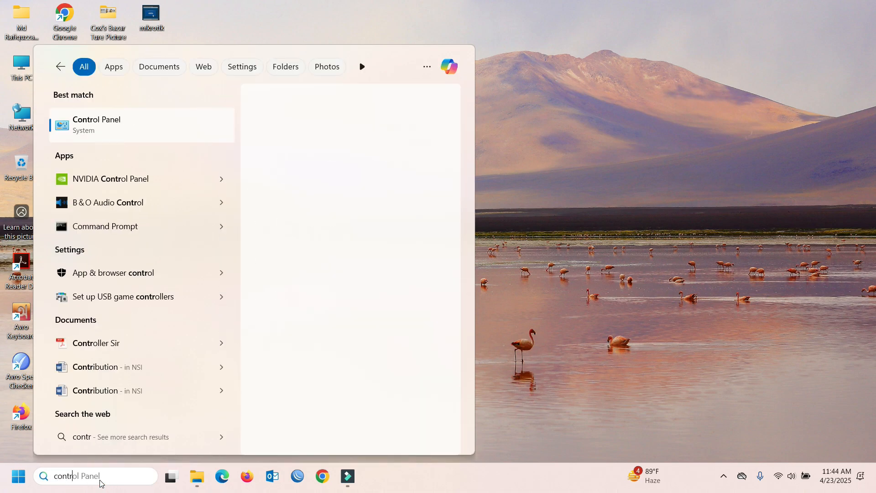
left_click(121, 131)
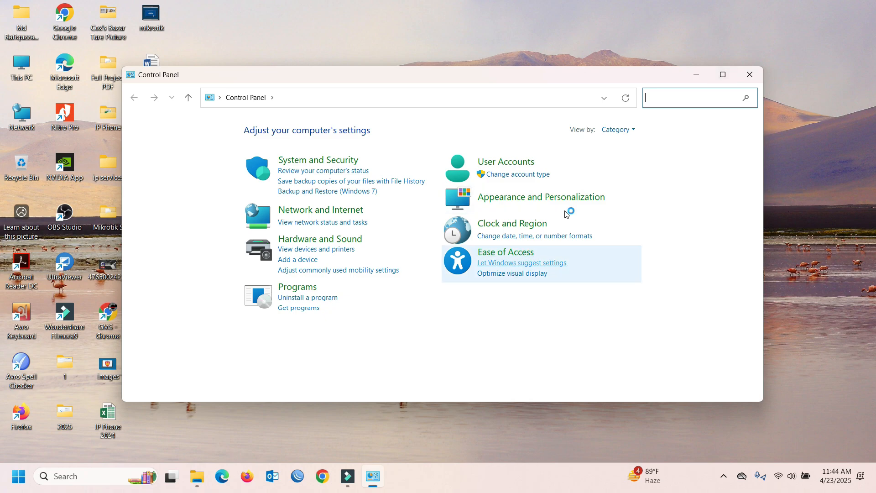
left_click(723, 75)
left_click(631, 61)
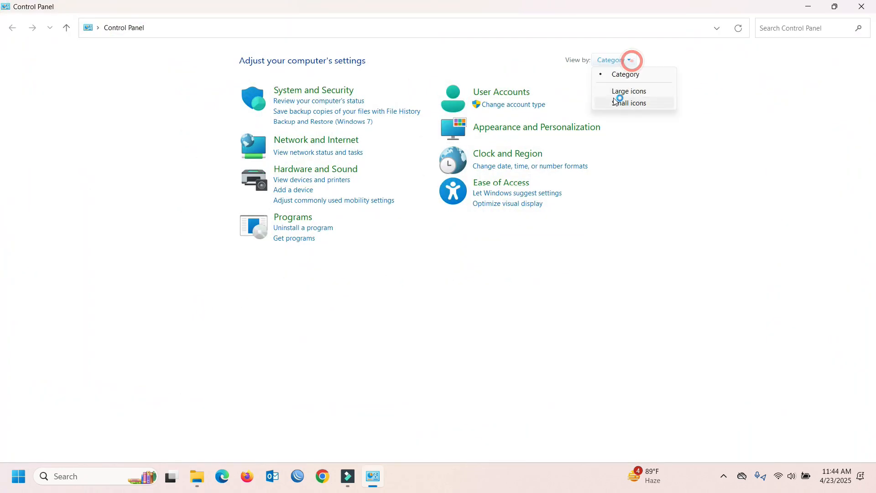
left_click(620, 91)
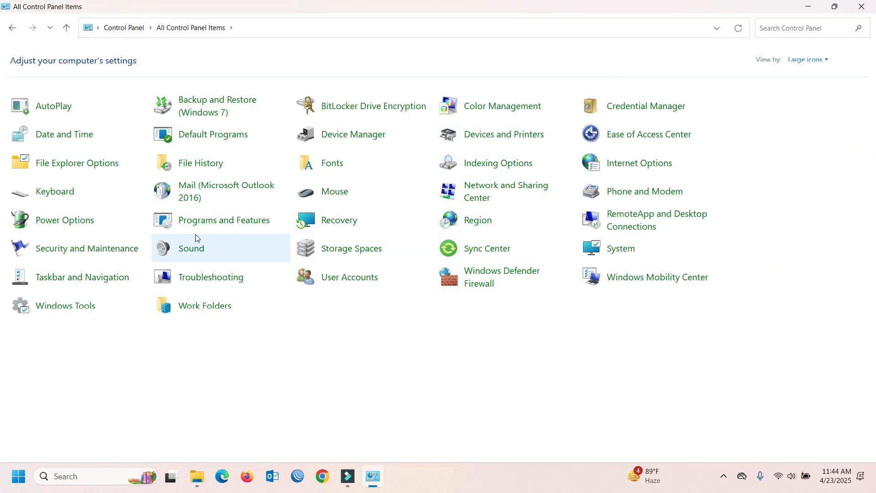
- Go from Power Options to the Balanced plan's settings and open its advanced power settings
left_click(72, 225)
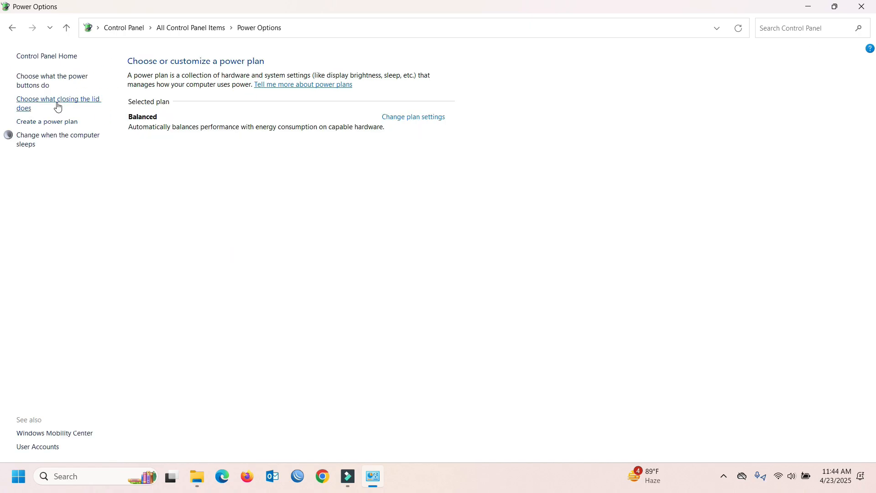
left_click(51, 139)
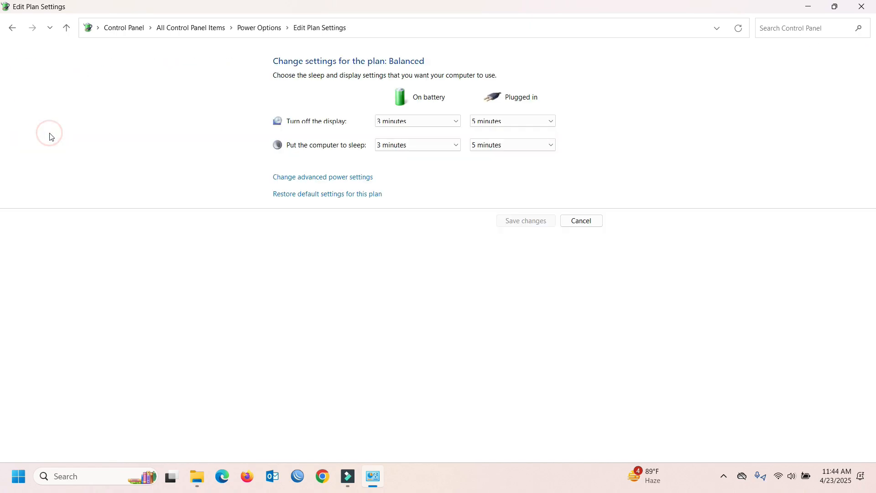
left_click(310, 183)
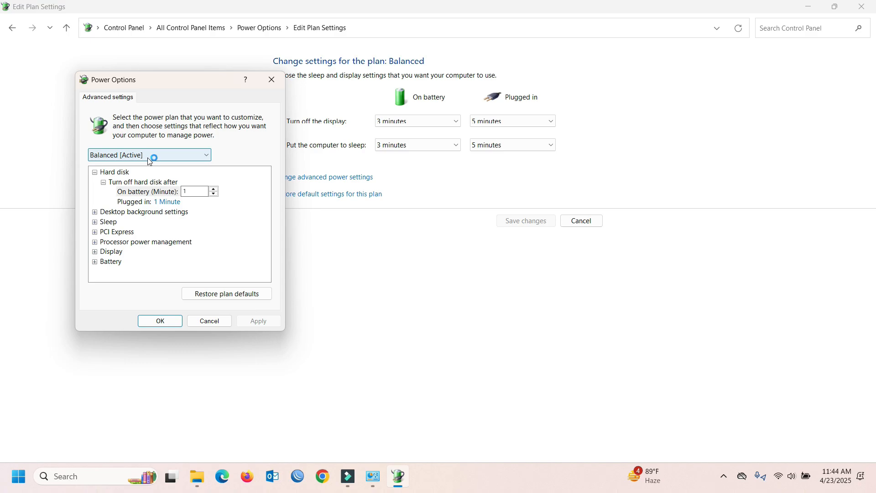
- Keep Balanced selected as the plan in the advanced power settings dialog
left_click(149, 156)
left_click(143, 153)
left_click(143, 154)
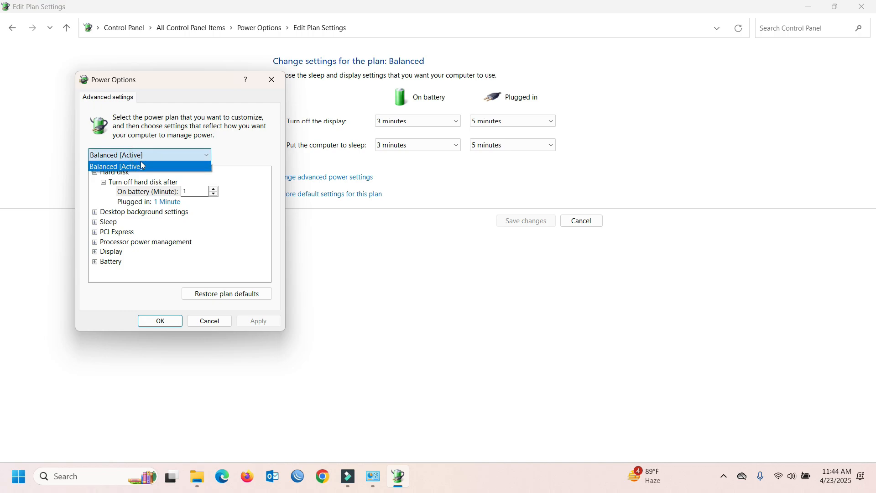
left_click(142, 166)
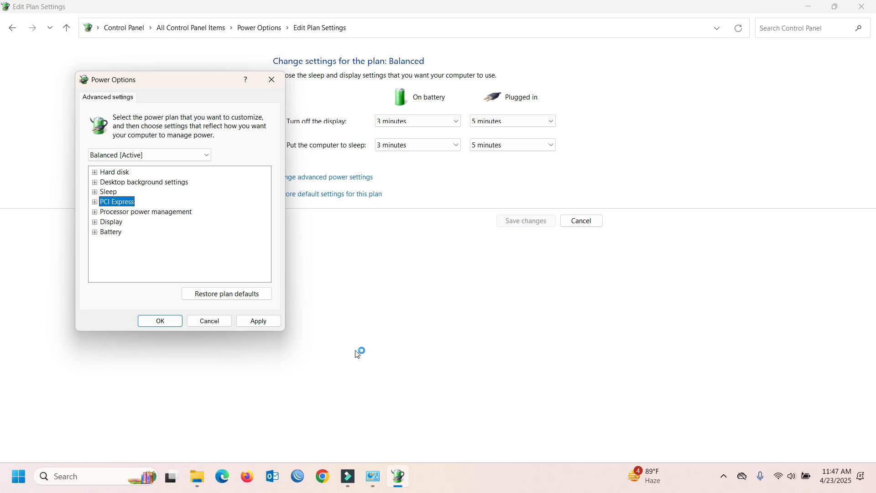
- Set PCI Express Link State Power Management to Maximum power savings on battery and plugged in, then apply
left_click(95, 203)
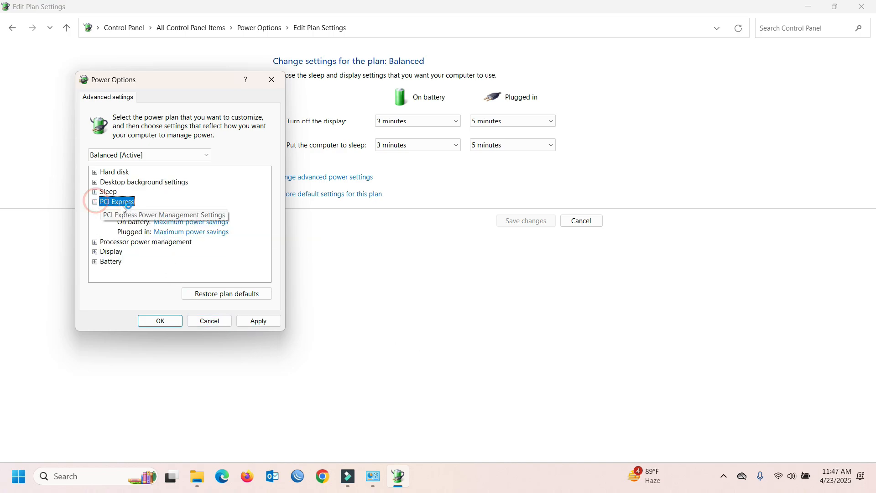
left_click(175, 223)
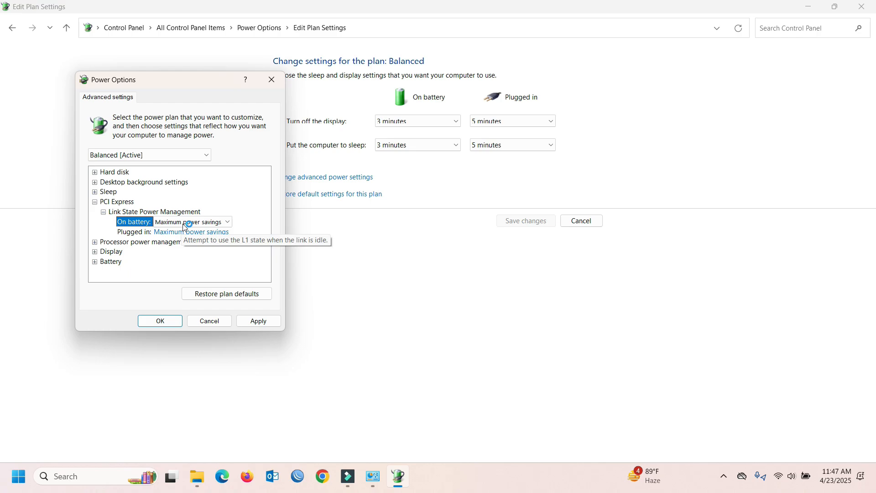
left_click(224, 222)
left_click(182, 248)
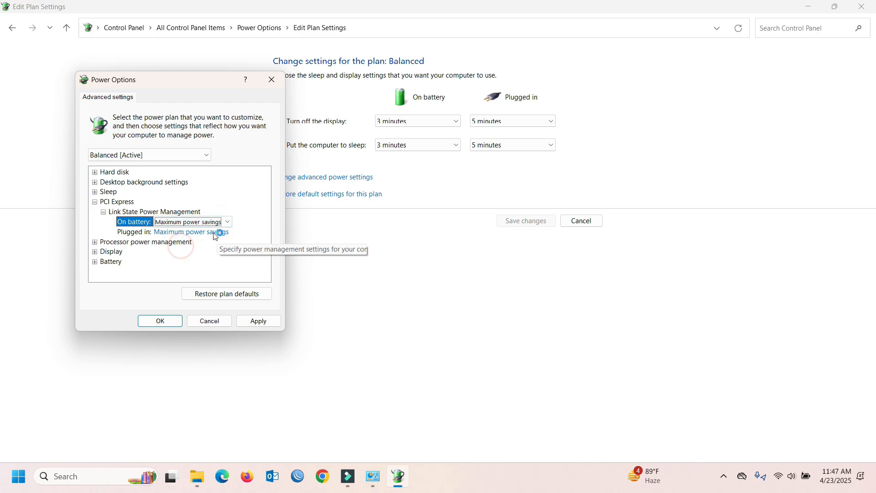
left_click(195, 232)
left_click(195, 235)
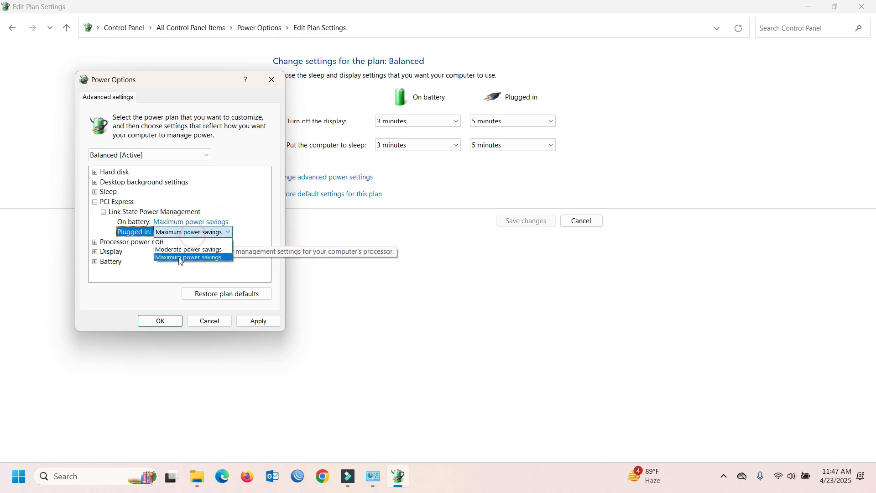
left_click(181, 258)
left_click(256, 321)
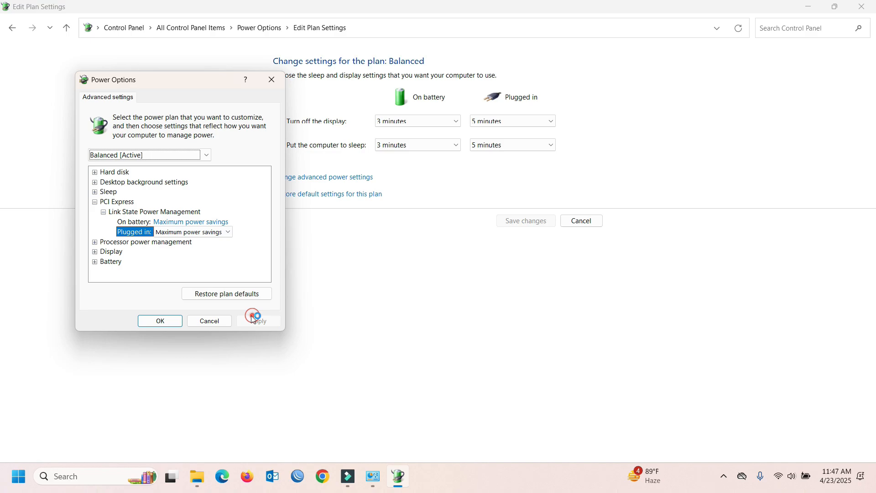
left_click(159, 321)
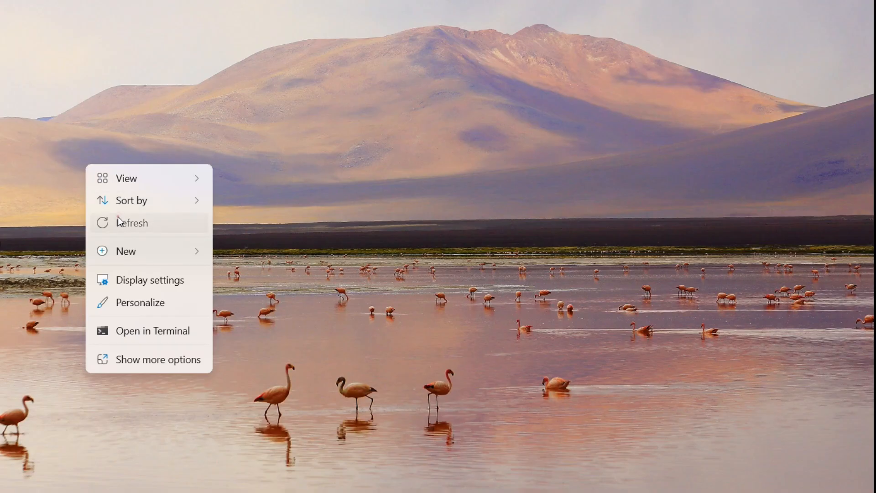
- Refresh the desktop, then launch NVIDIA Control Panel from the desktop's Show more options menu
left_click(118, 218)
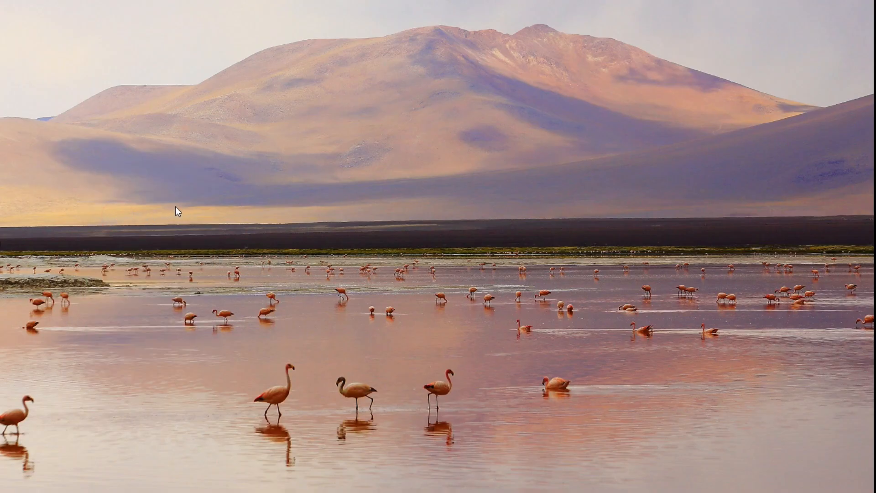
right_click(299, 47)
left_click(408, 112)
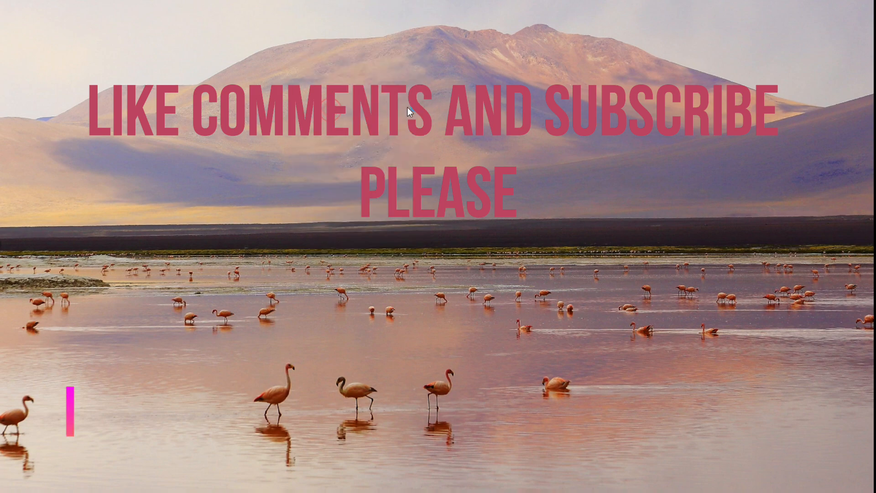
right_click(450, 148)
left_click(502, 350)
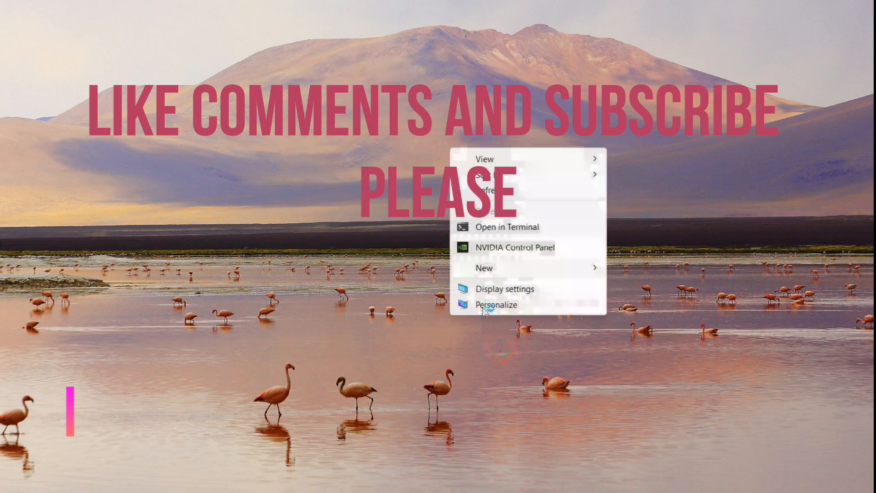
left_click(504, 248)
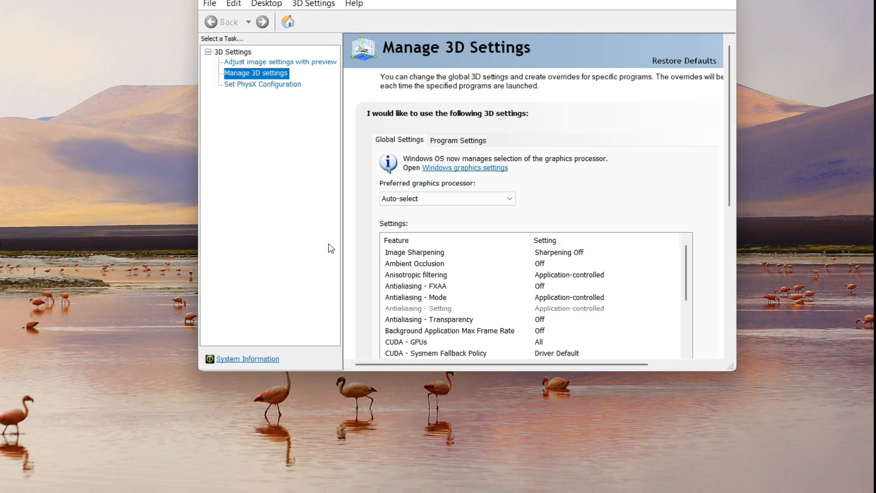
- Bring the window into view and apply 'Use the advanced 3D image settings'
left_click_drag(534, 0, 441, 21)
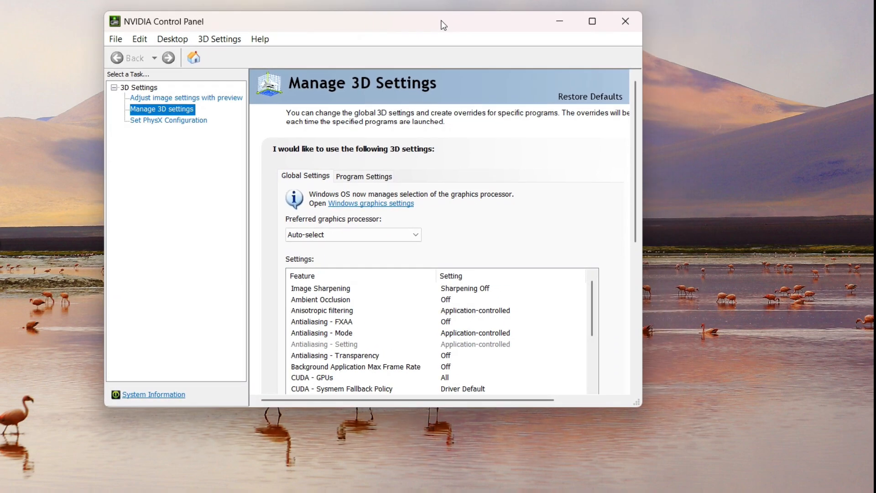
left_click(196, 98)
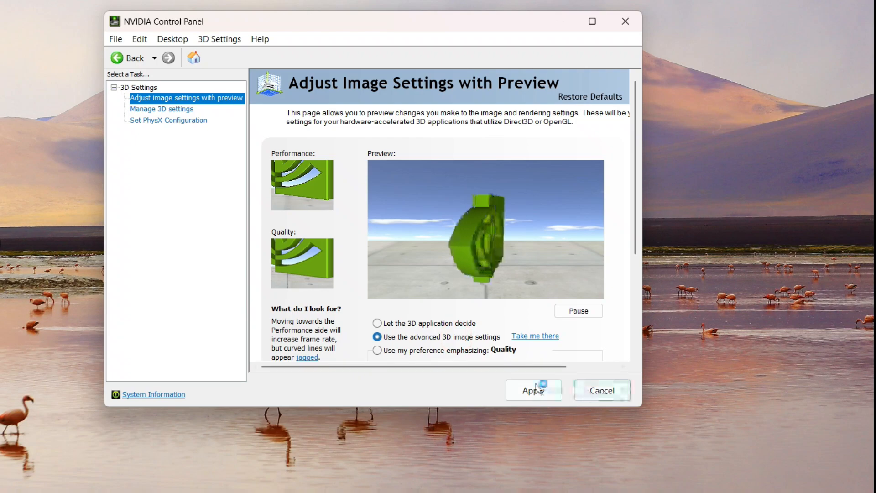
left_click(534, 390)
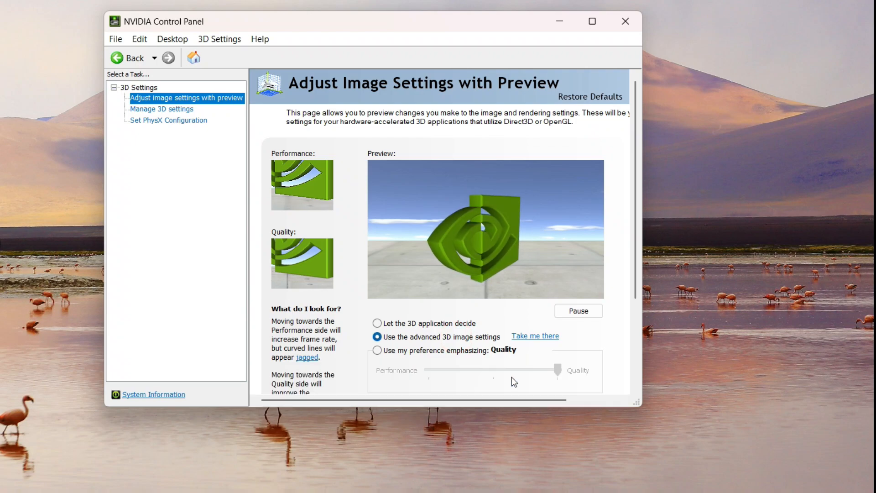
- Return to Manage 3D Settings and make the window taller to list more features
left_click(165, 110)
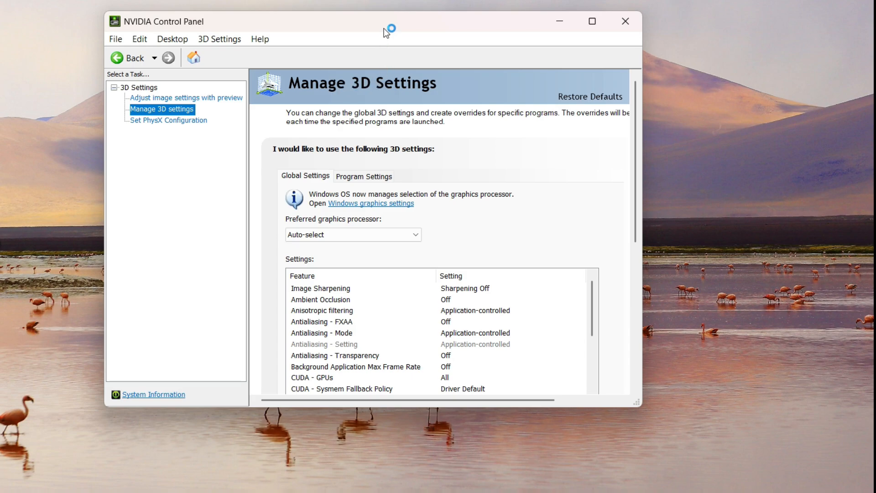
left_click_drag(385, 25, 378, 0)
left_click_drag(493, 379, 497, 492)
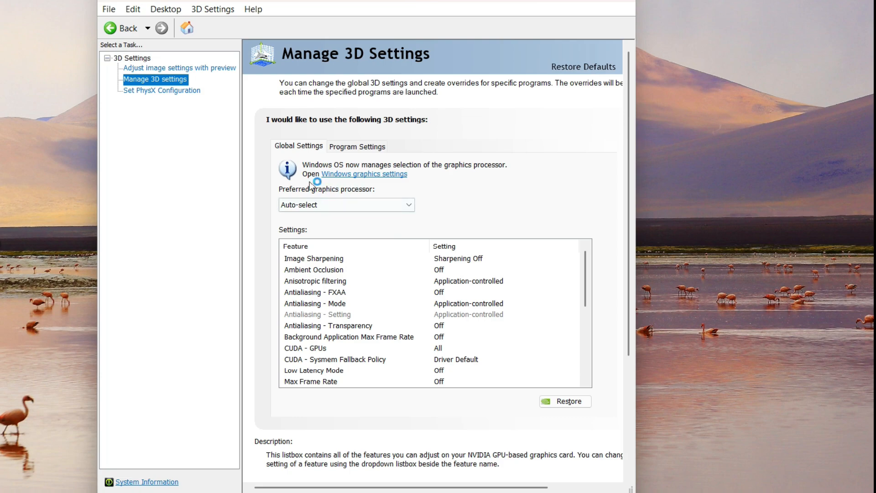
- Prefer the High-performance NVIDIA processor globally, then scroll down the features list
left_click(349, 206)
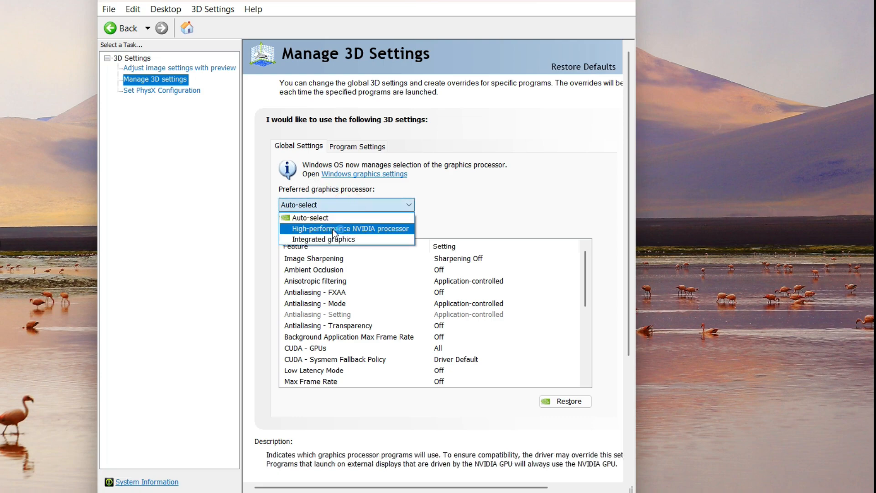
left_click(342, 229)
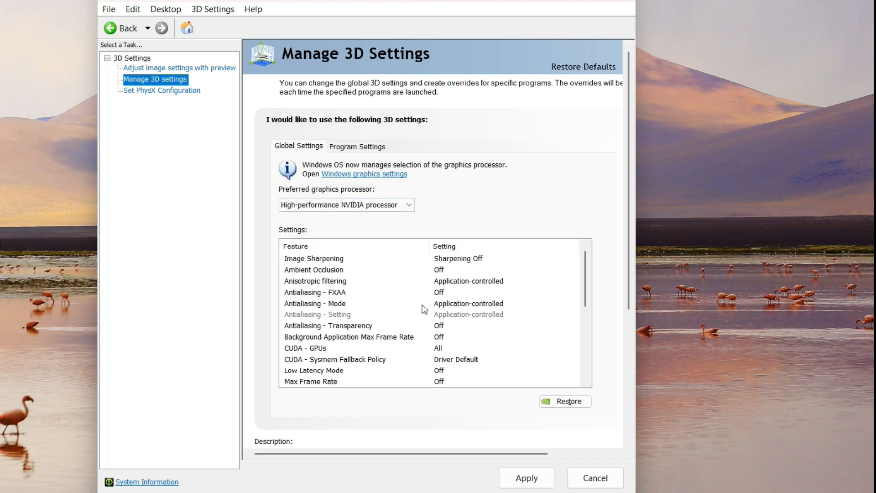
left_click(451, 258)
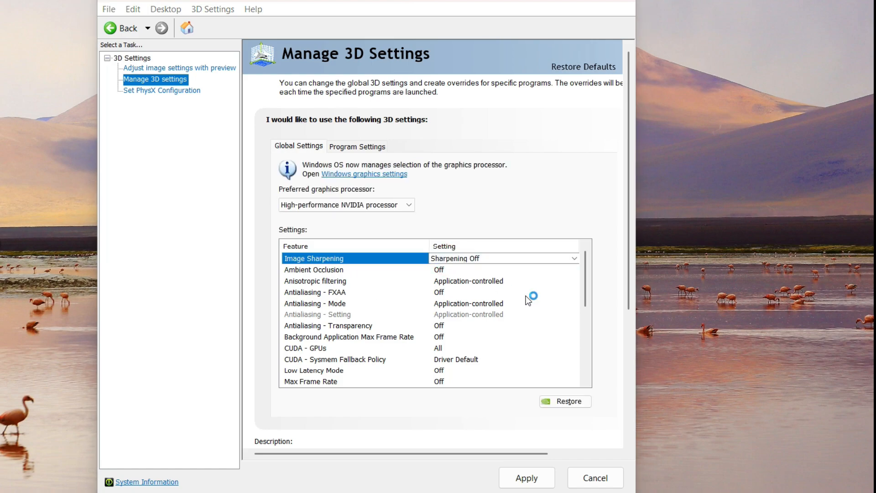
left_click(392, 258)
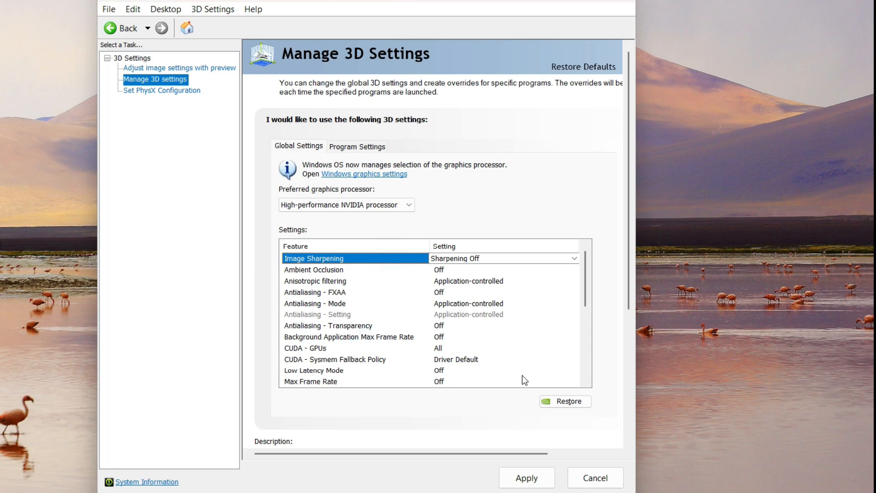
left_click(585, 381)
left_click(585, 381)
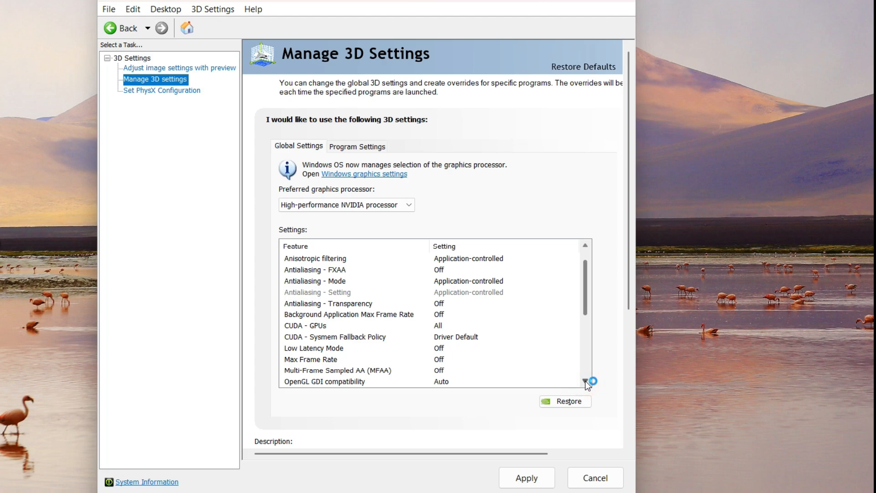
left_click(585, 381)
left_click(585, 381)
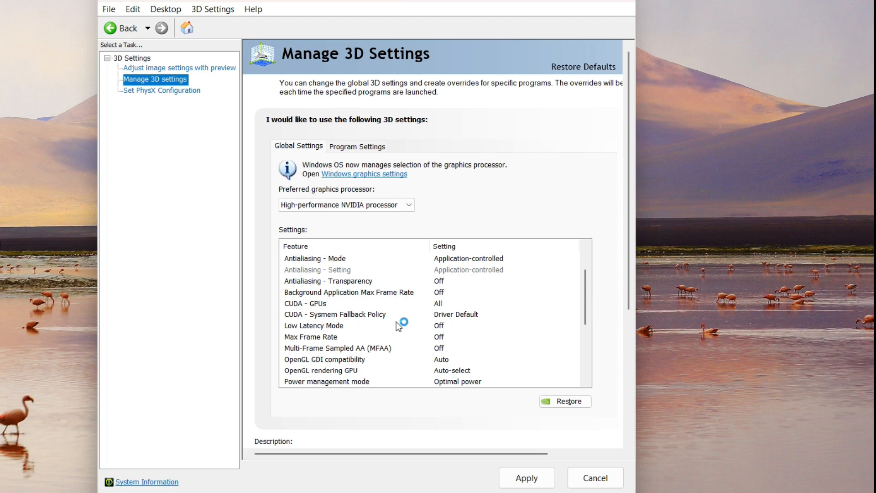
- Set Low Latency Mode to Ultra and scroll further down the list
left_click(431, 325)
left_click(442, 325)
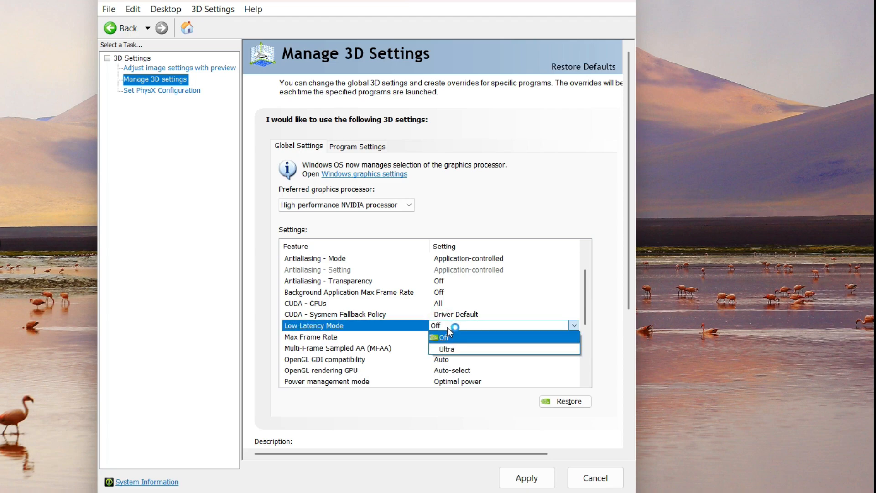
left_click(448, 350)
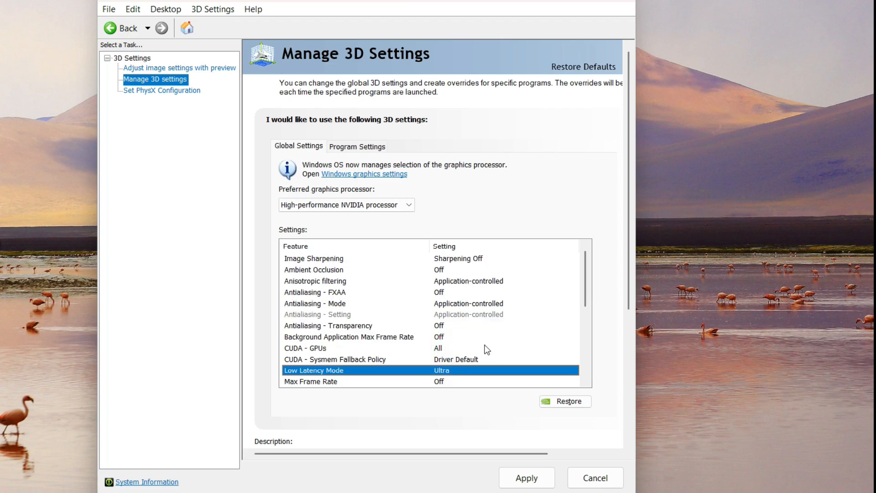
left_click(587, 380)
left_click(587, 380)
left_click(587, 380)
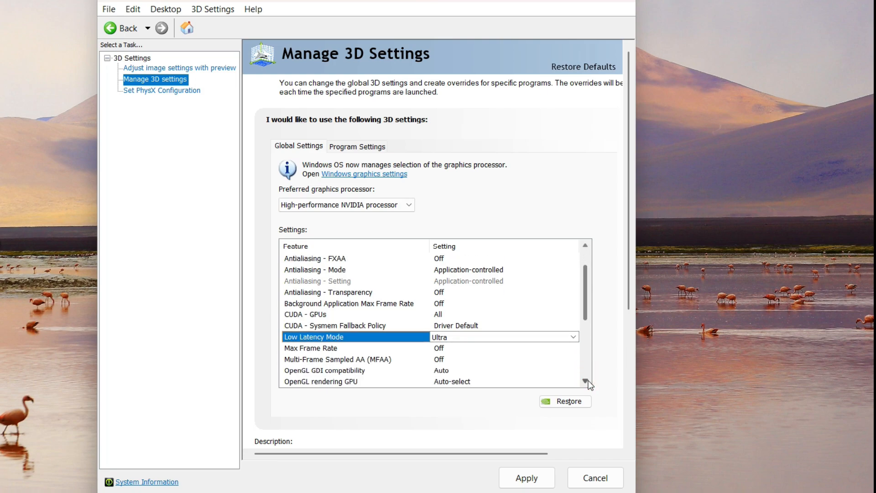
left_click(587, 380)
left_click(587, 380)
left_click(588, 380)
left_click(588, 381)
left_click(588, 381)
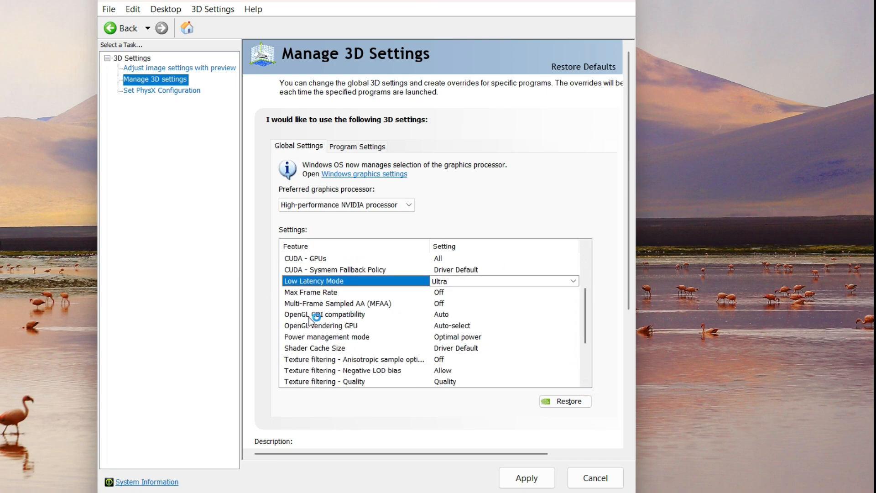
- Turn Max Frame Rate On and cap it at 1000 FPS
left_click(322, 292)
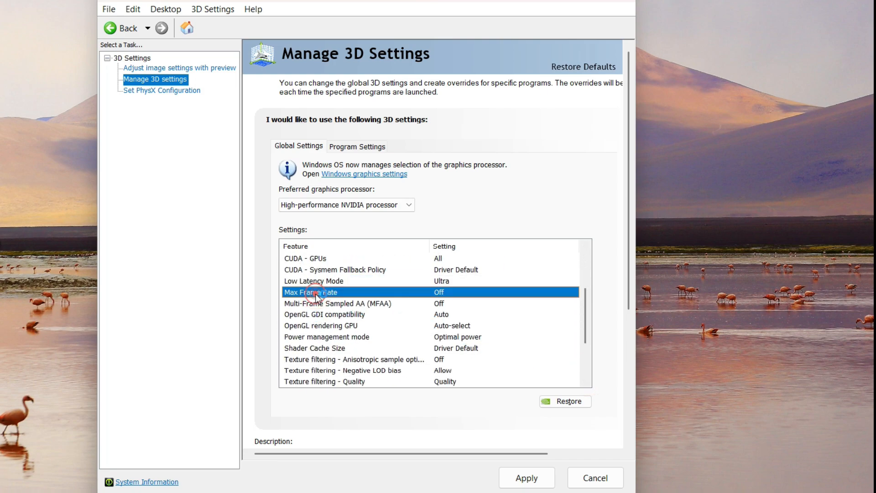
left_click(445, 292)
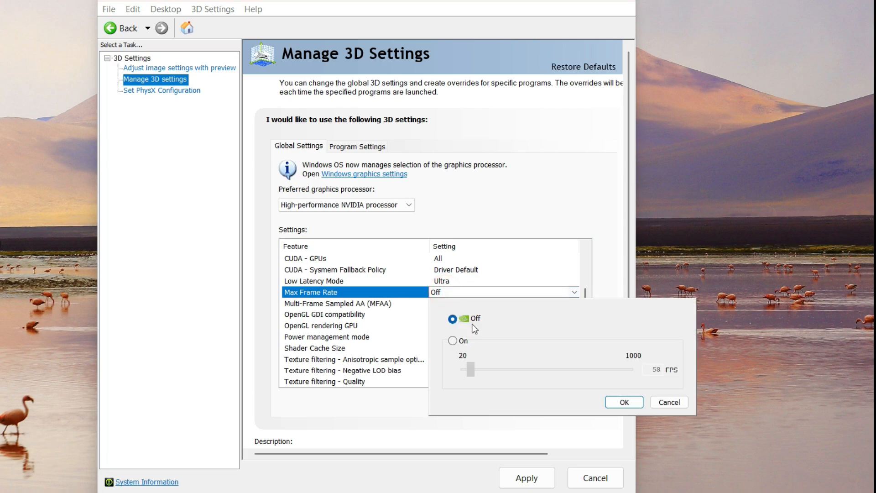
left_click(453, 341)
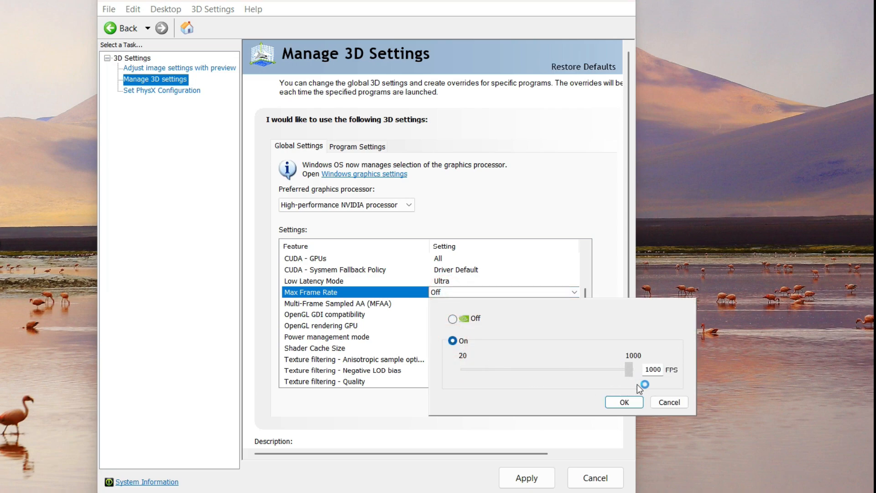
left_click_drag(615, 387, 620, 386)
left_click(624, 402)
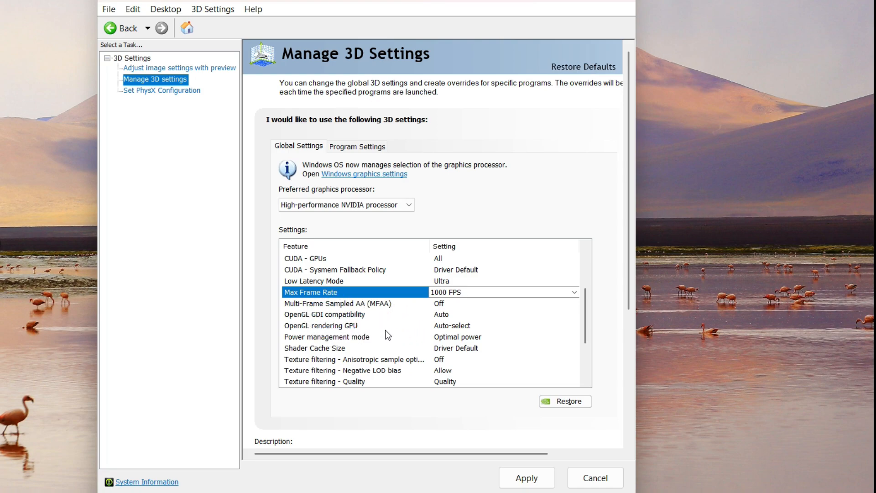
- Set the OpenGL rendering GPU to NVIDIA GeForce MX450
left_click(452, 326)
left_click(474, 325)
left_click(480, 336)
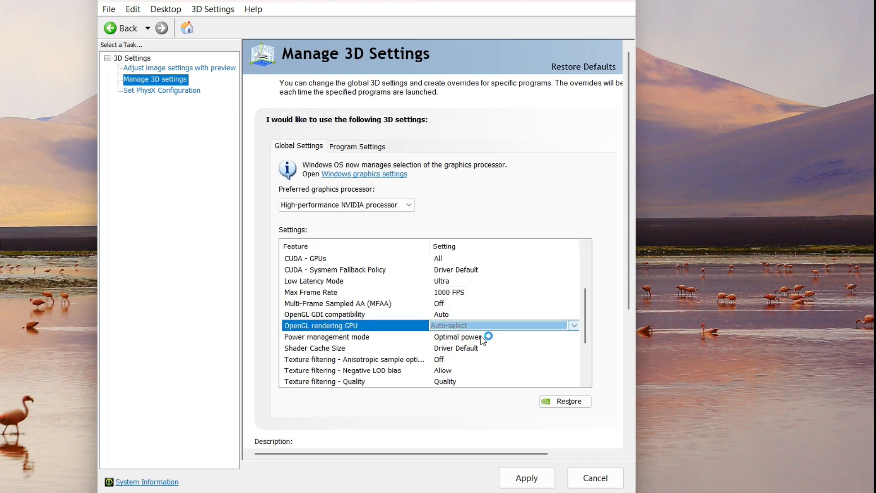
left_click(478, 325)
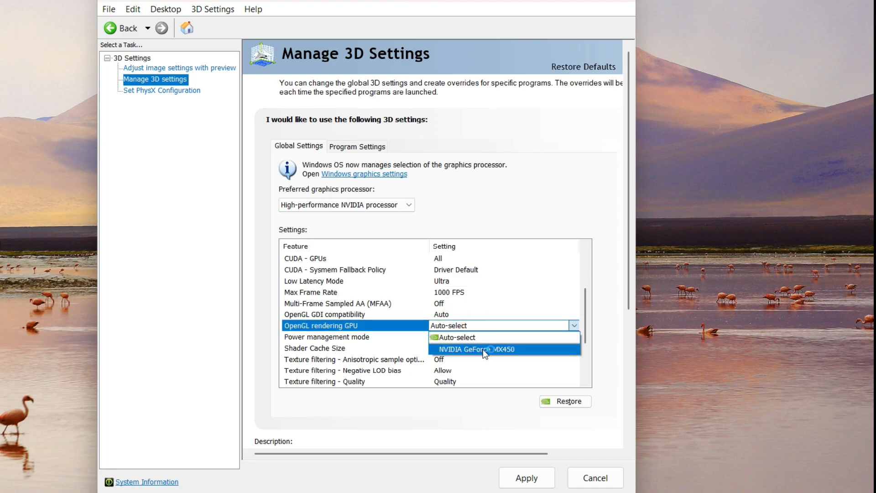
left_click(483, 349)
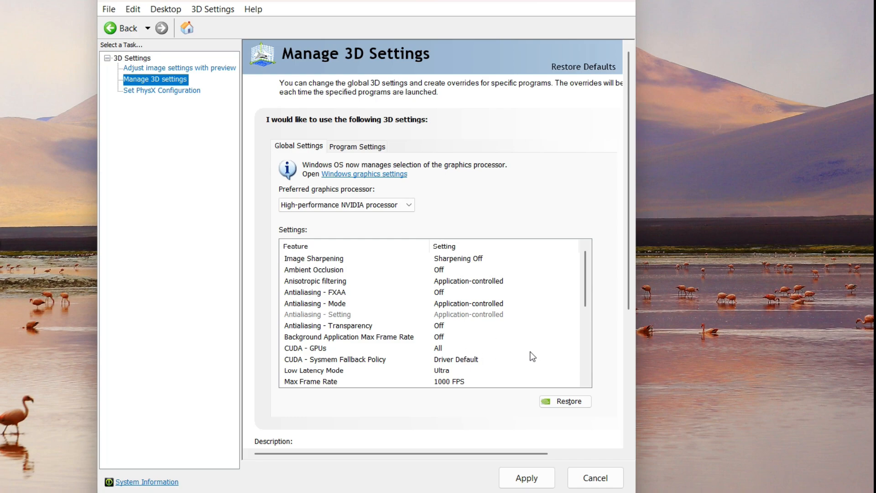
scroll(525, 351, "down", 2)
left_click(515, 348)
scroll(379, 361, "down", 1)
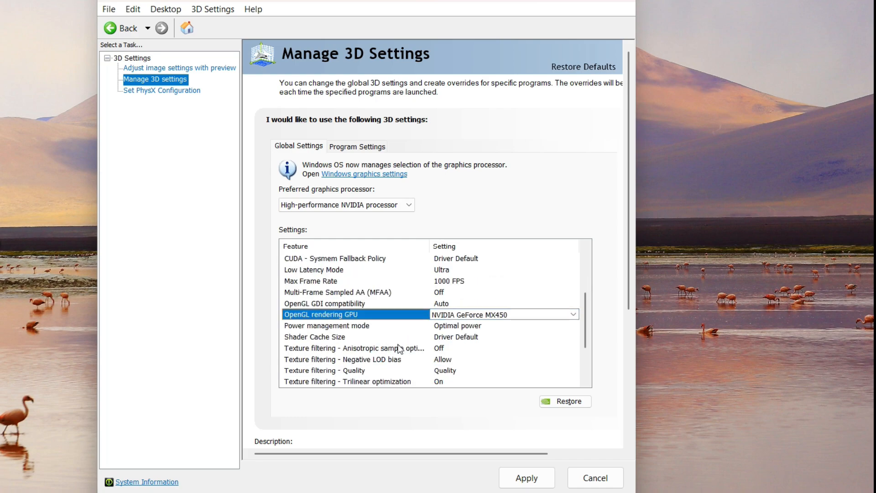
- Set Power management mode to Prefer maximum performance
left_click(452, 327)
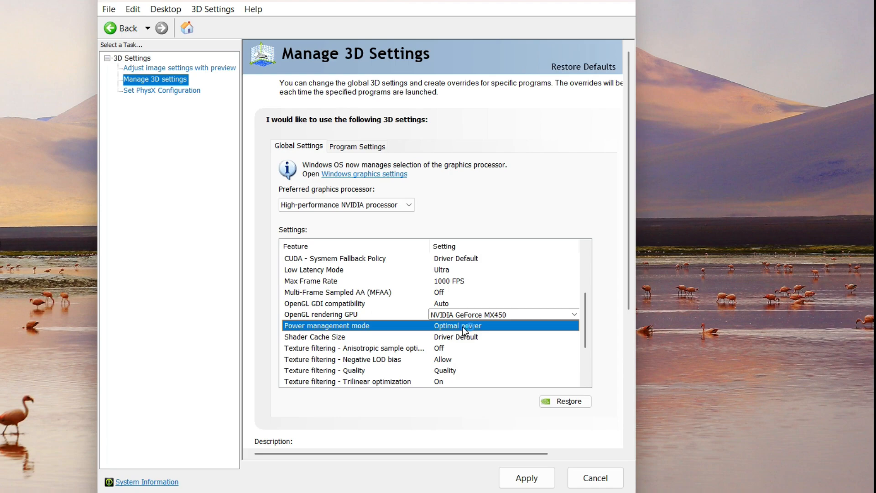
left_click(465, 327)
left_click(469, 327)
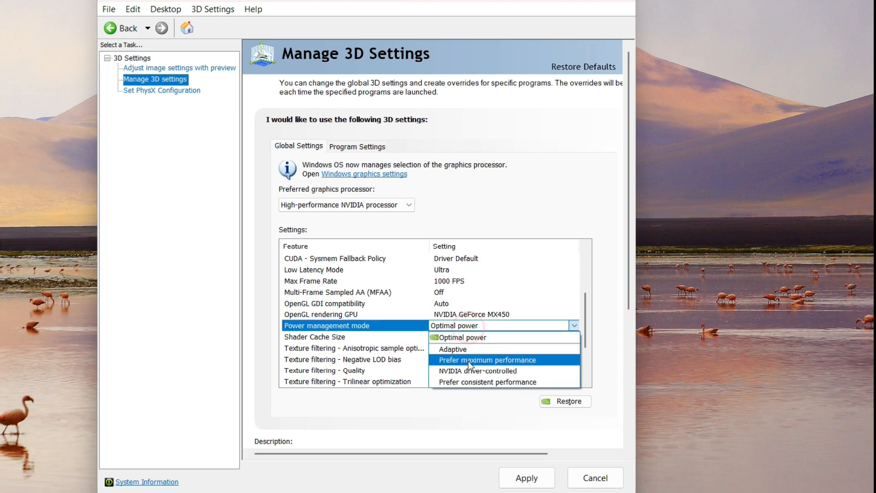
left_click(508, 358)
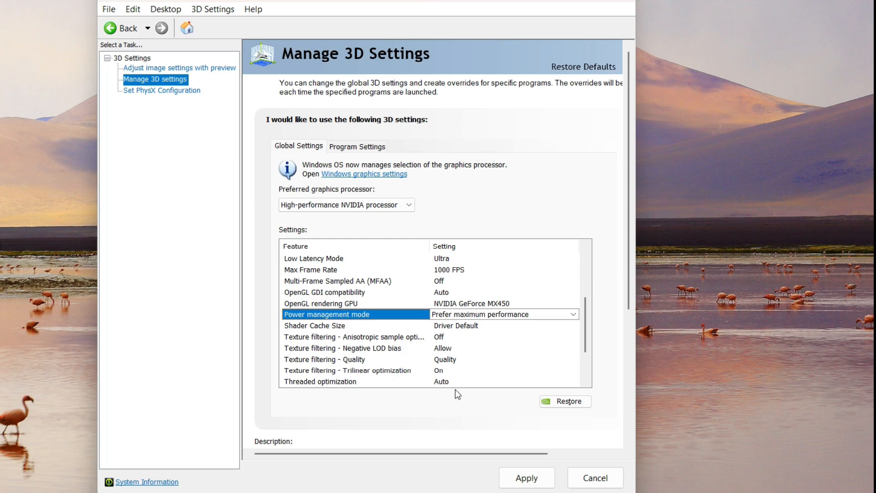
- Scroll through the remaining global 3D settings and apply all the changes
left_click(586, 381)
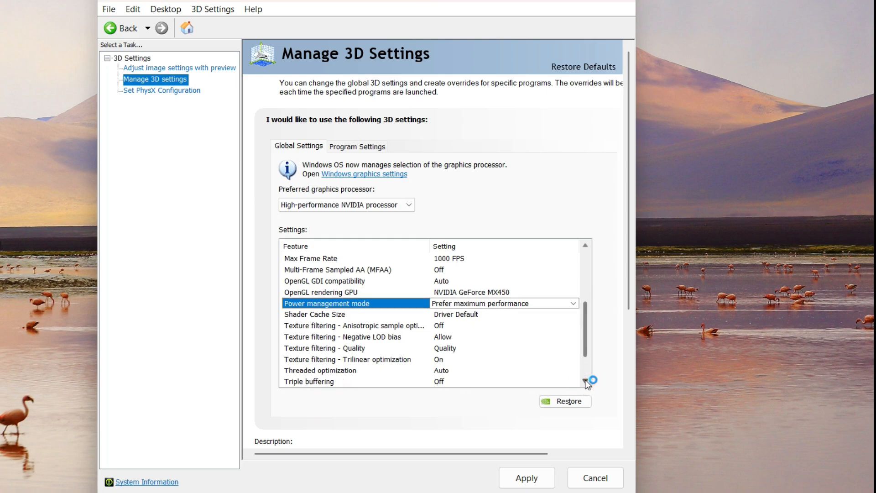
left_click(586, 381)
left_click(585, 380)
left_click(586, 381)
left_click(586, 381)
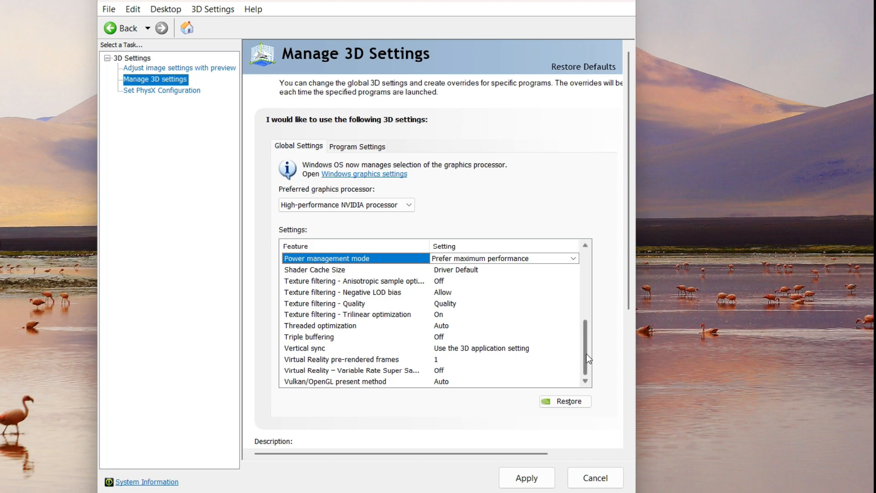
left_click_drag(587, 355, 595, 315)
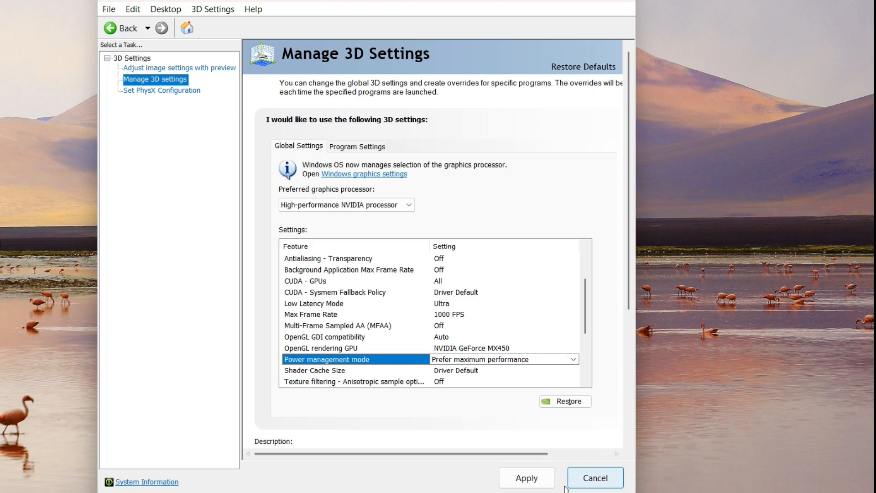
left_click(524, 479)
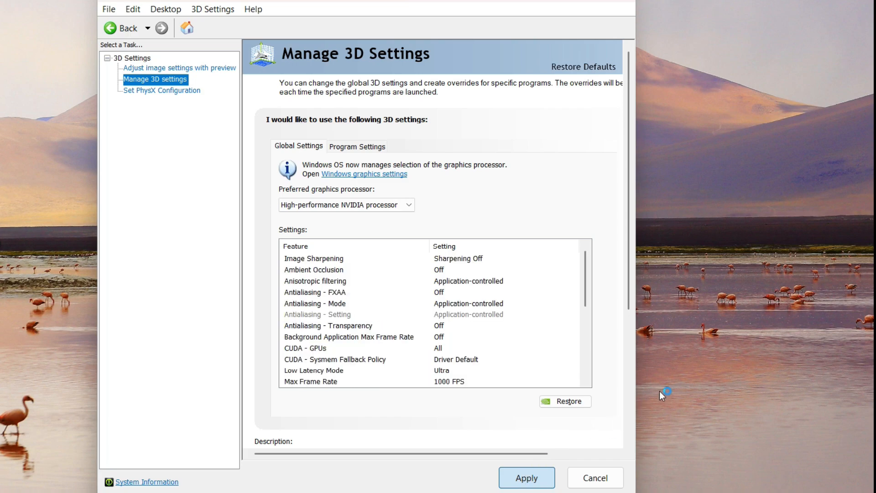
left_click(521, 481)
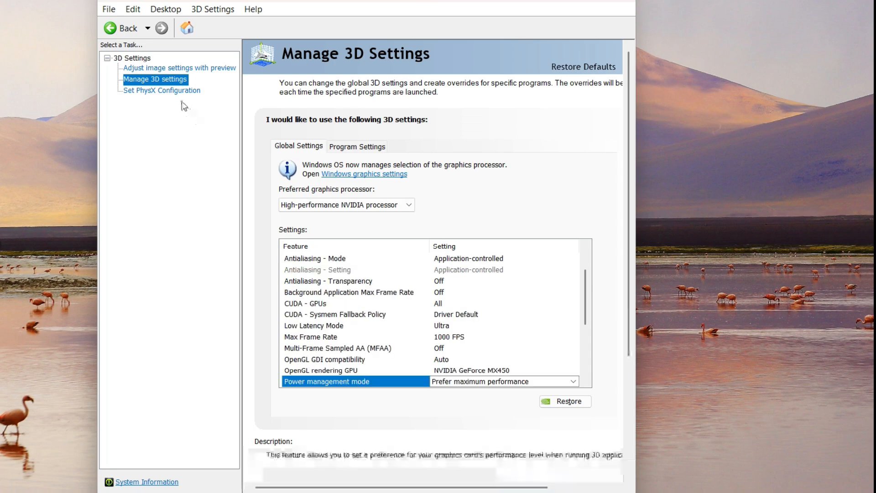
- On Set PhysX Configuration, keep NVIDIA GeForce MX450 as the PhysX processor
left_click(171, 91)
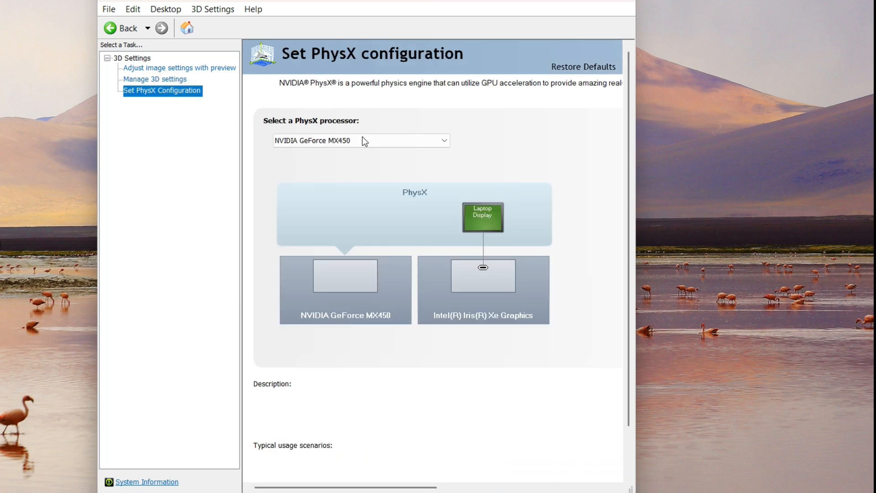
left_click(410, 141)
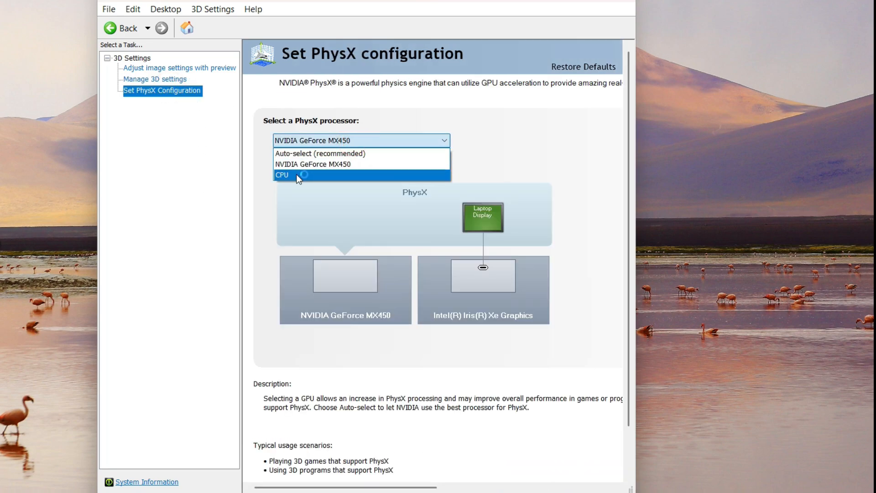
left_click(324, 166)
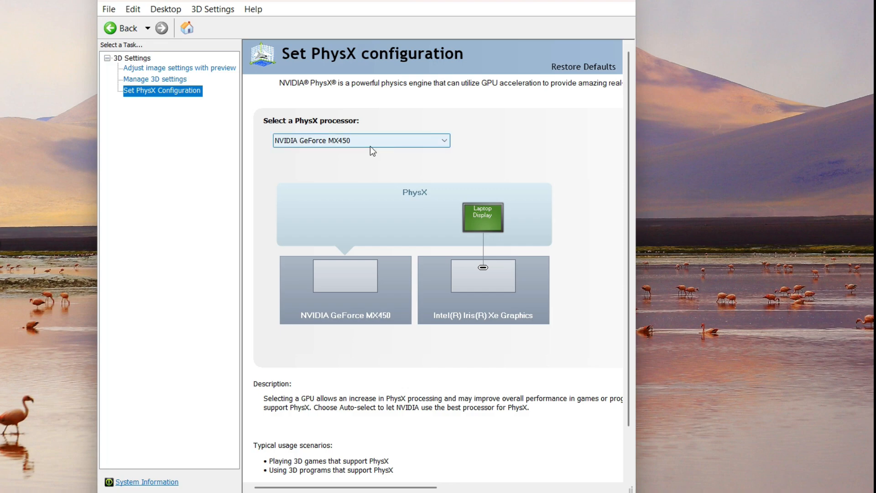
- Close the NVIDIA Control Panel and refresh the desktop twice
left_click(628, 0)
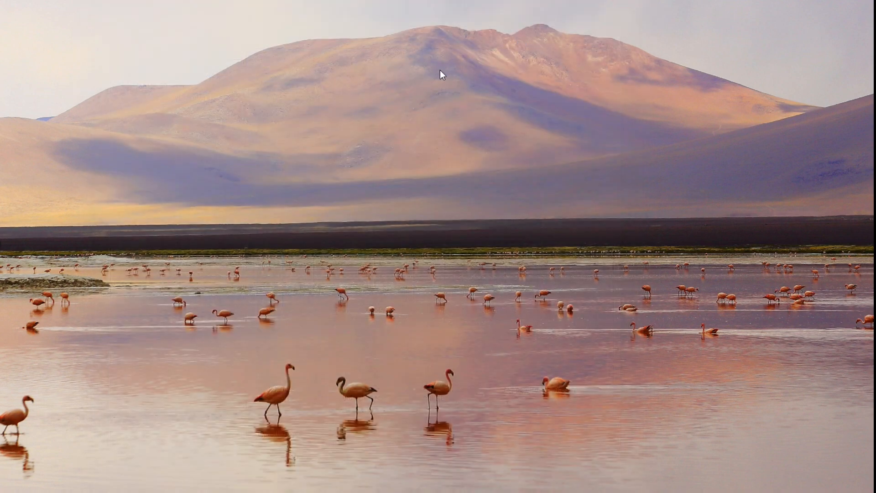
right_click(440, 70)
left_click(469, 124)
right_click(467, 119)
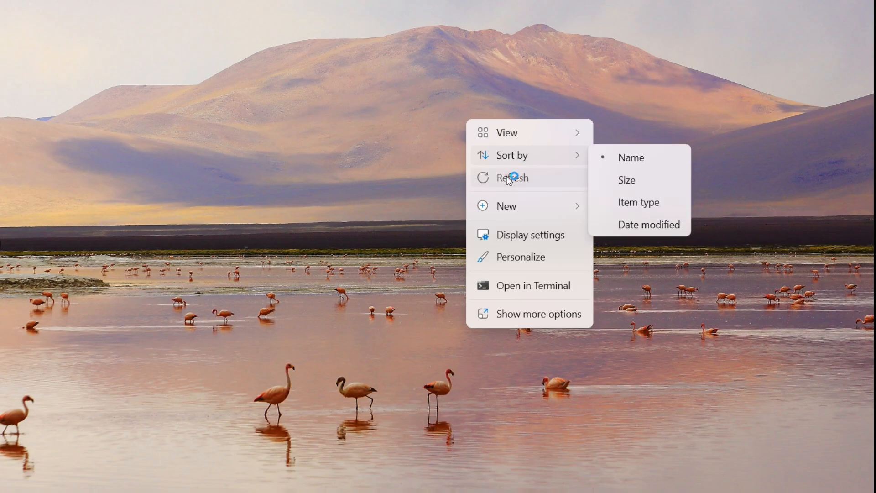
left_click(509, 178)
- Search 'com' and launch Command Prompt as administrator
left_click(79, 475)
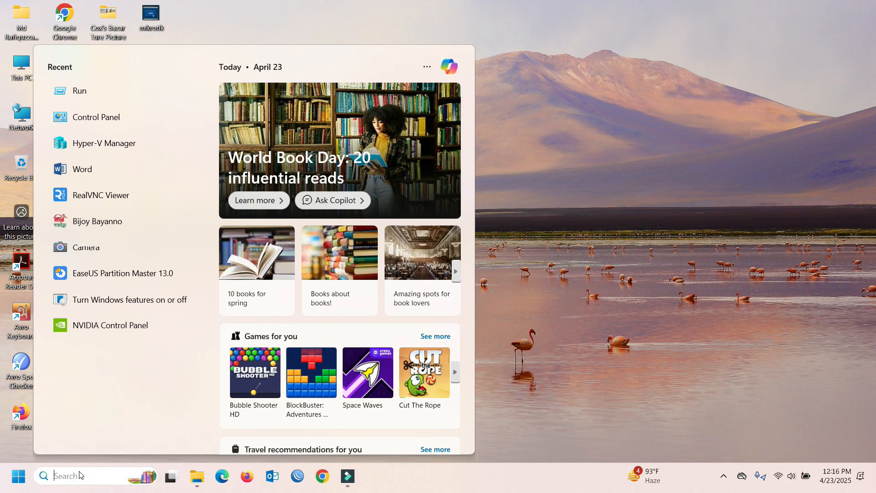
type("com")
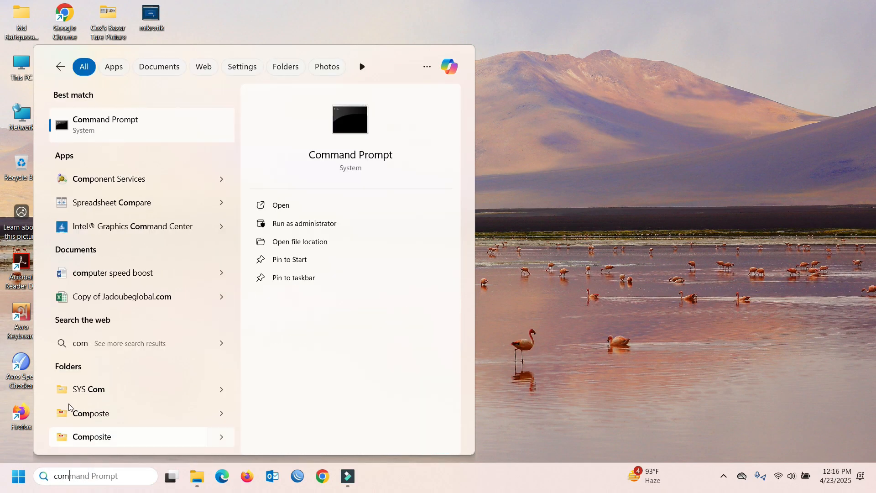
right_click(129, 126)
left_click(186, 142)
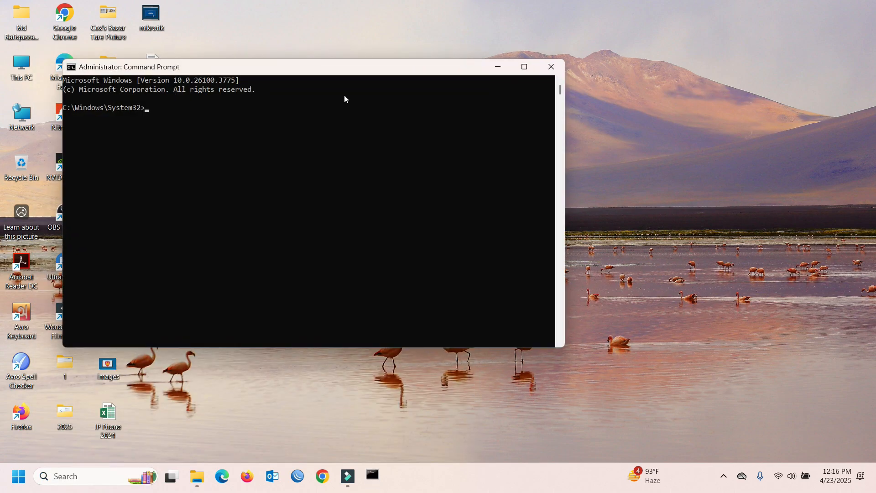
- Run sfc /scannow in the administrator Command Prompt
left_click_drag(321, 66, 544, 53)
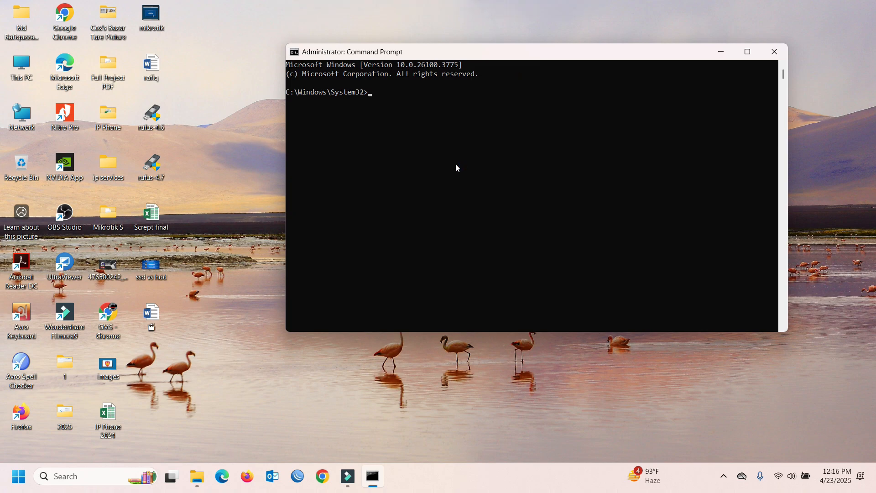
type("sfc /scannow")
scroll(450, 138, "up", 4, "ctrl")
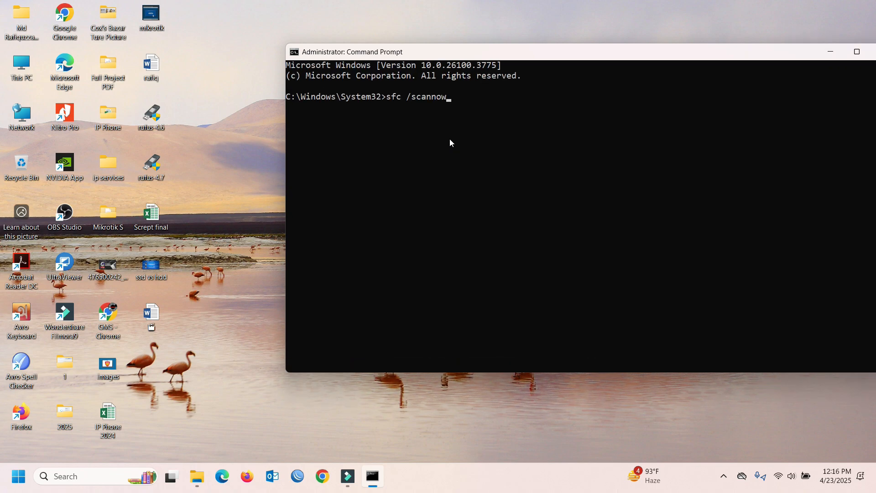
scroll(450, 138, "up", 1, "ctrl")
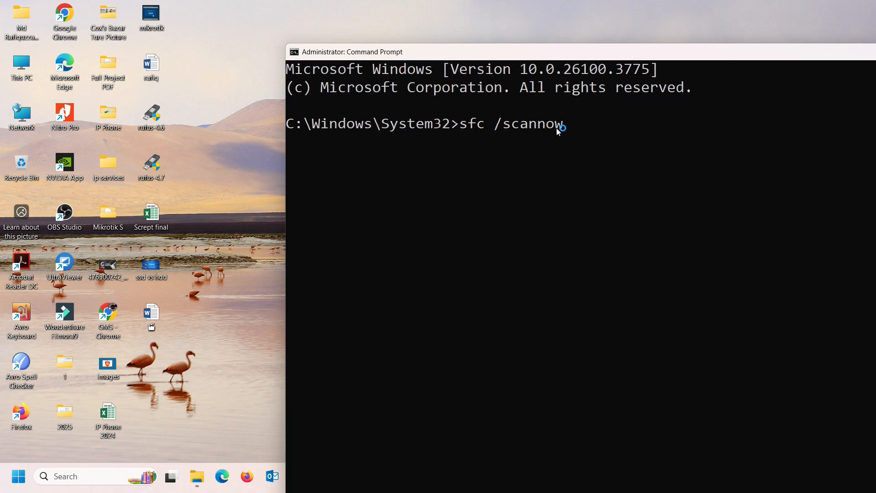
key("Return")
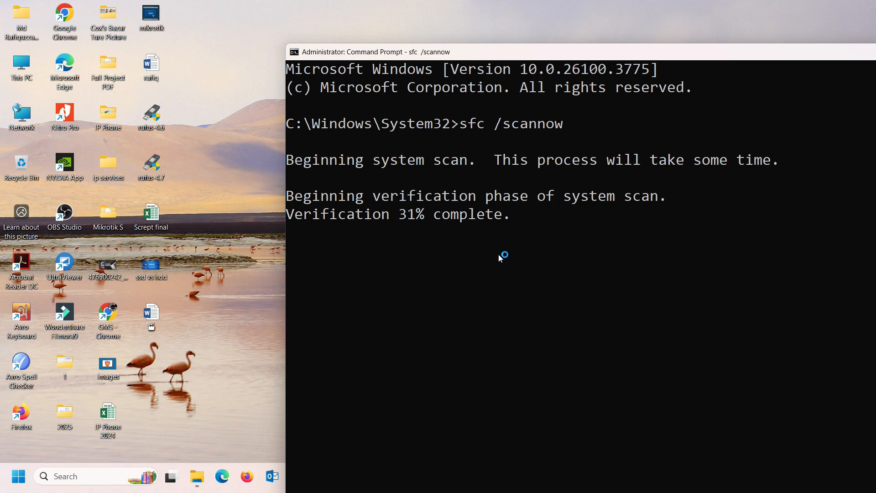
- Close the console once the scan reports no integrity violations
left_click_drag(504, 55, 405, 30)
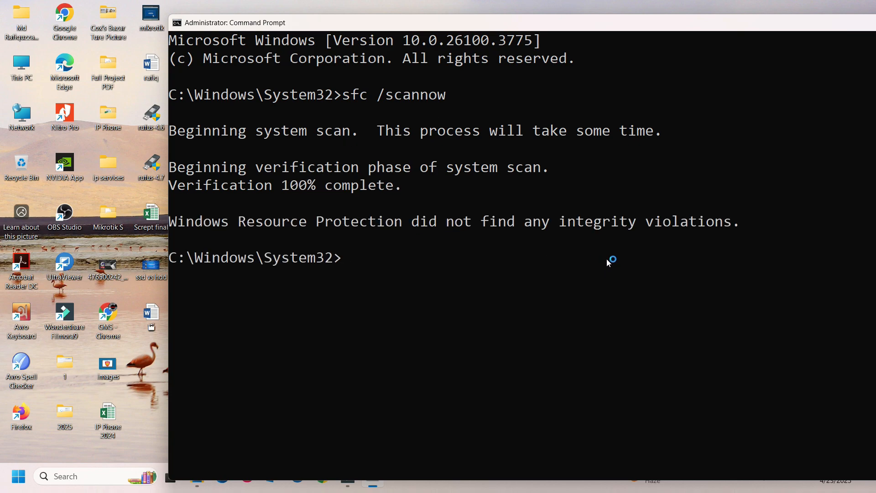
right_click(694, 22)
left_click(724, 96)
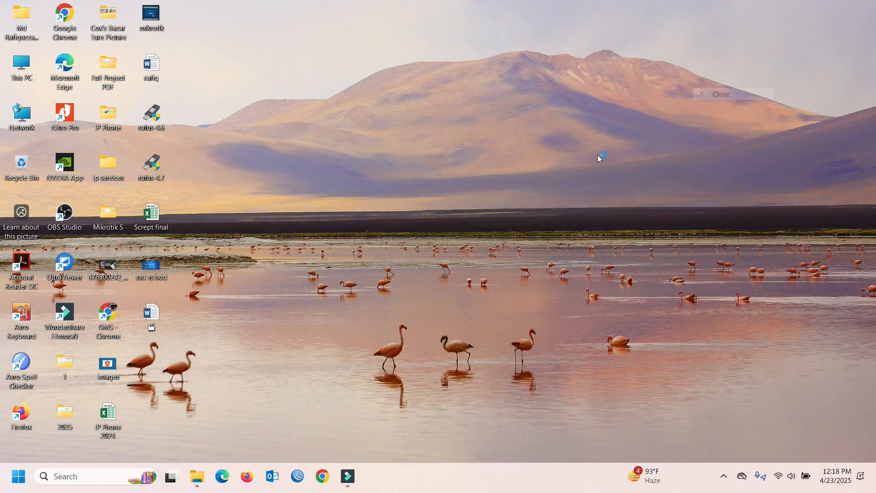
- Refresh the desktop and open the Run dialog with the old 'cmd' entry cleared
right_click(496, 162)
left_click(494, 151)
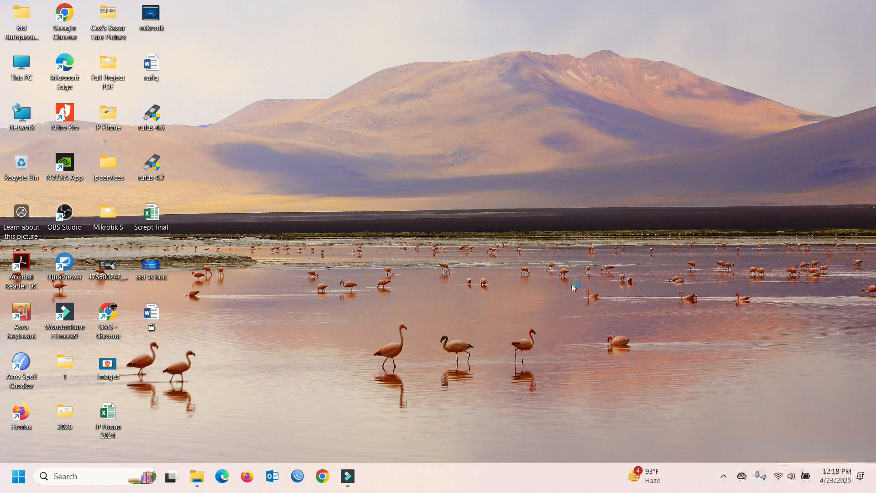
key("super+r")
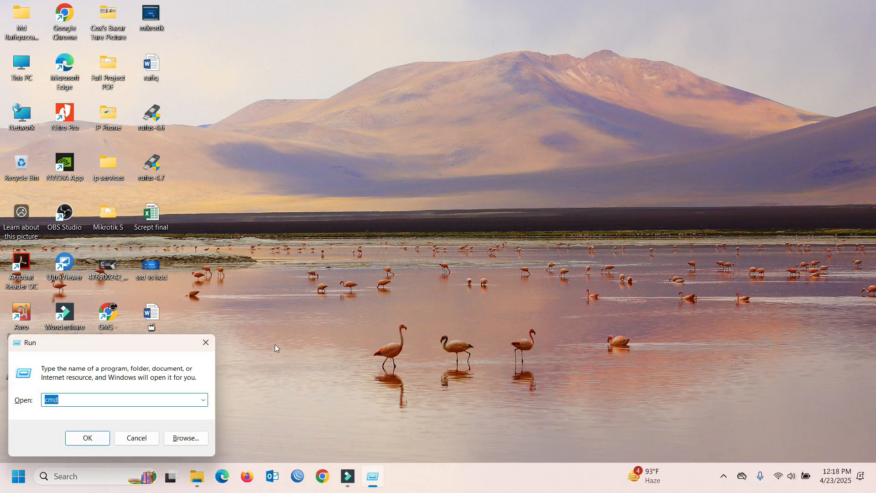
key("BackSpace")
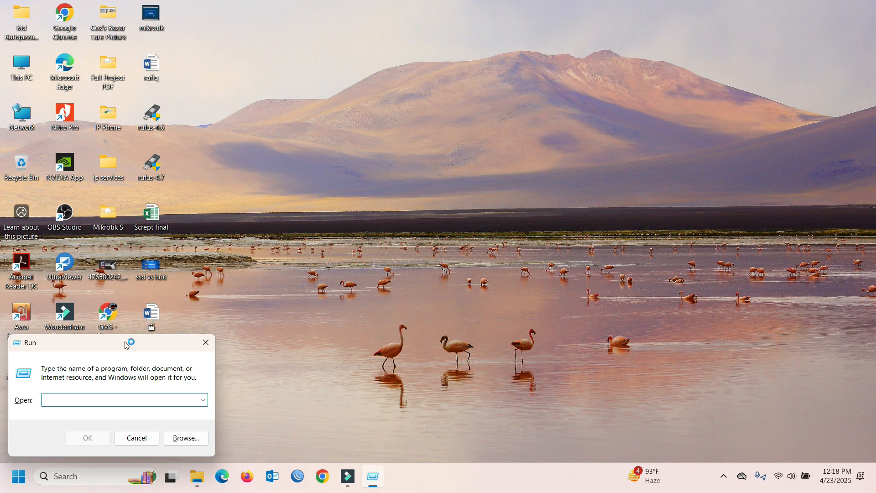
- Run %temp% to open the Temp folder in File Explorer
left_click_drag(126, 342, 473, 105)
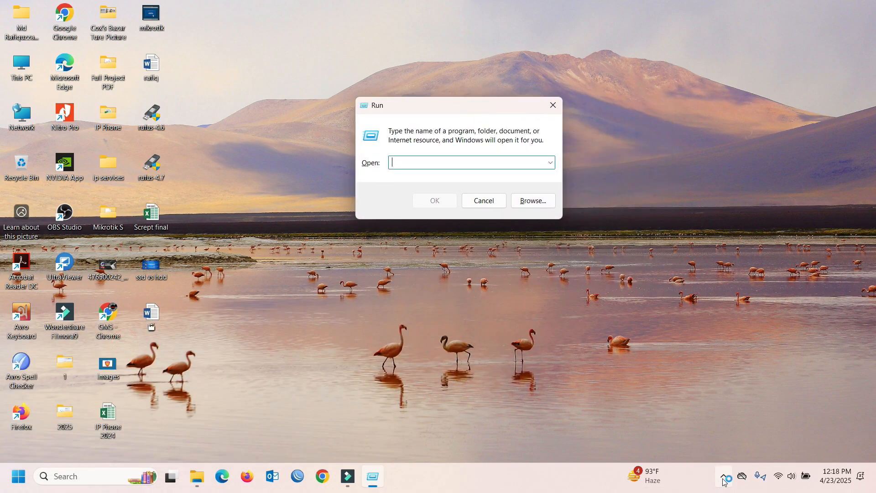
left_click(724, 476)
left_click(724, 476)
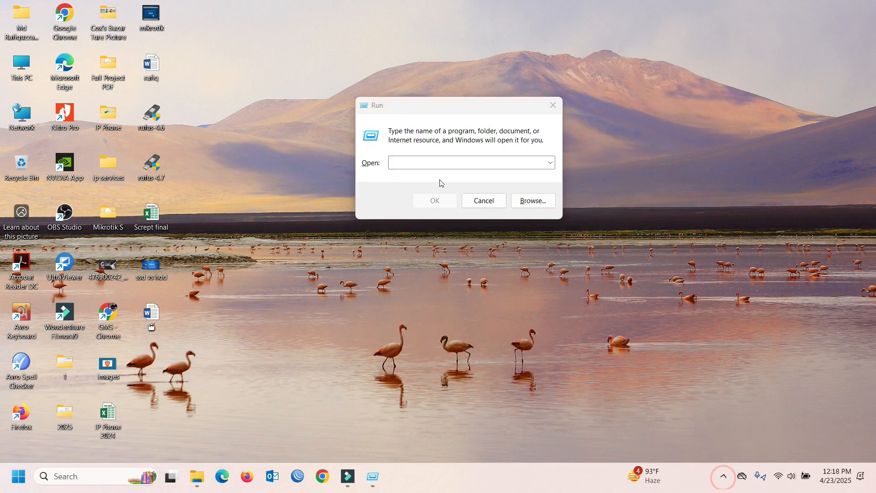
left_click(407, 163)
type("%")
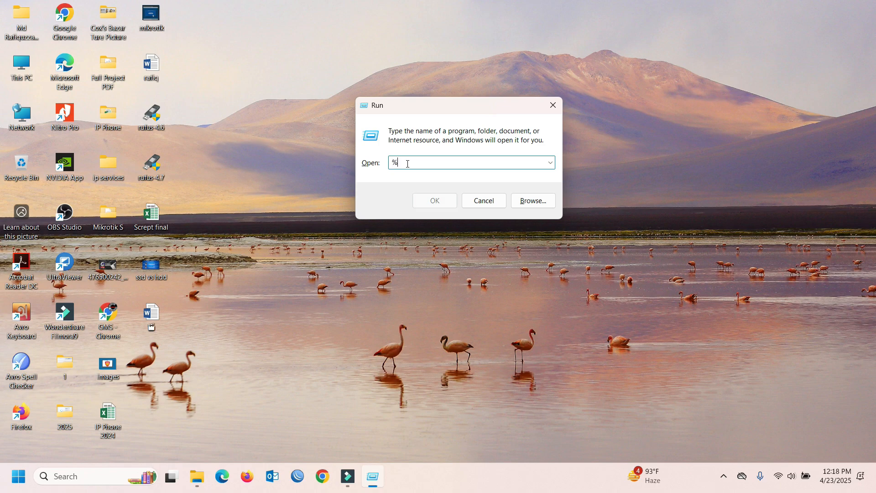
type("temp%")
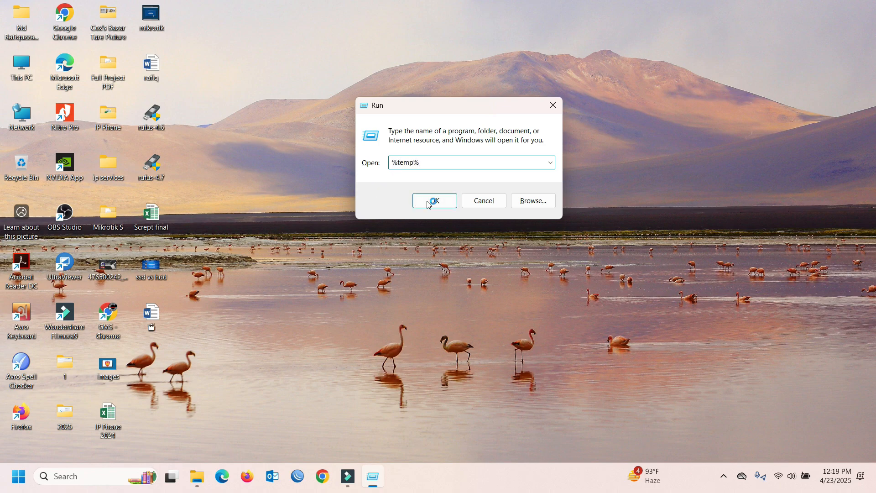
left_click(433, 202)
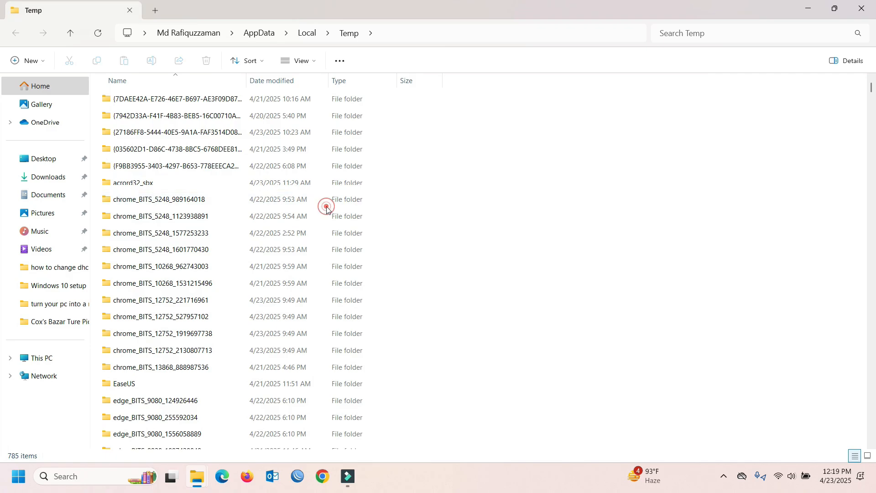
- Delete all Temp folder items, skipping every missing and in-use file
key("ctrl+a")
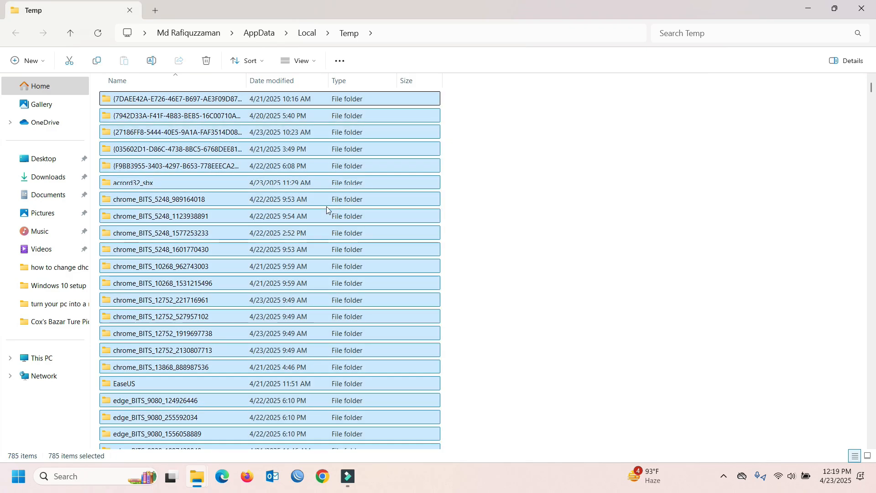
key("Delete")
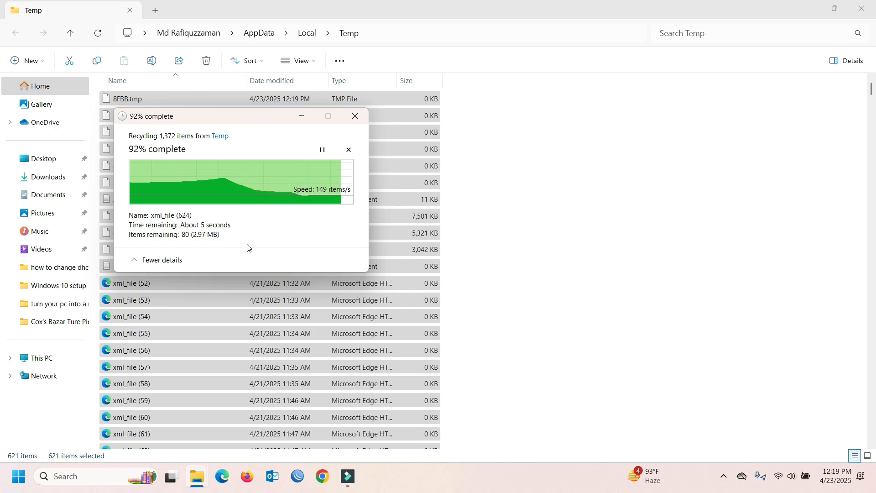
left_click(196, 224)
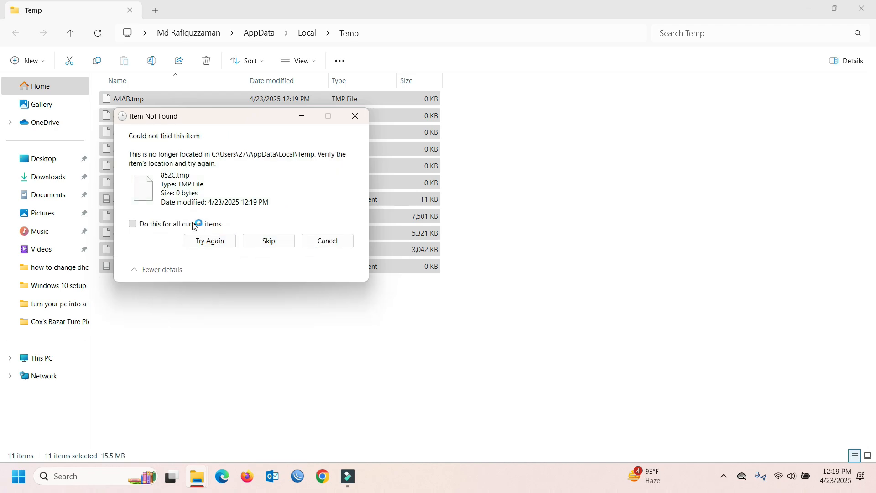
left_click(269, 241)
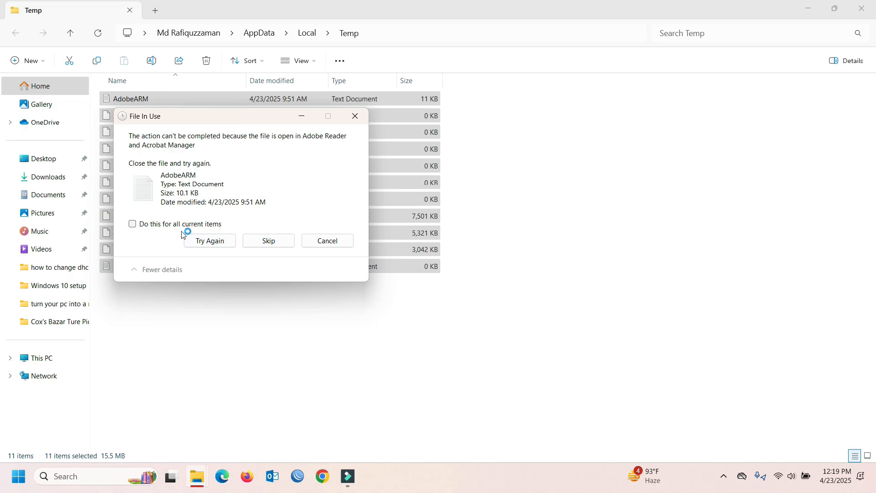
left_click(151, 224)
left_click(272, 248)
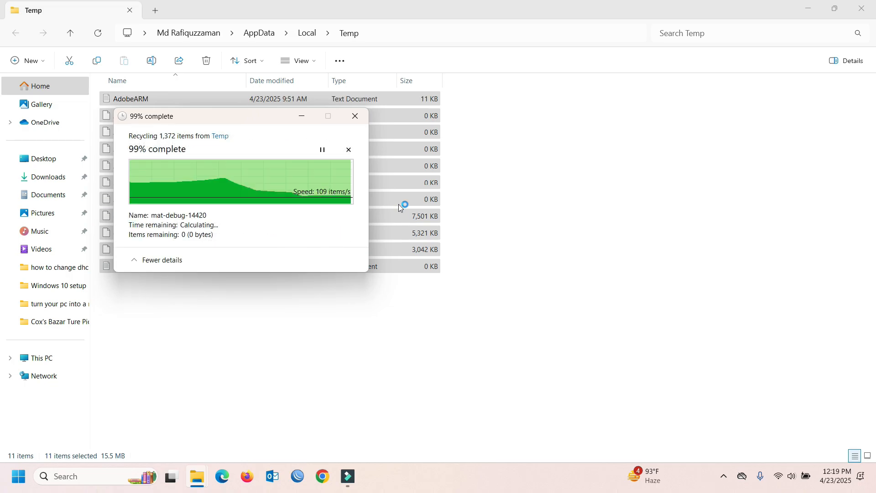